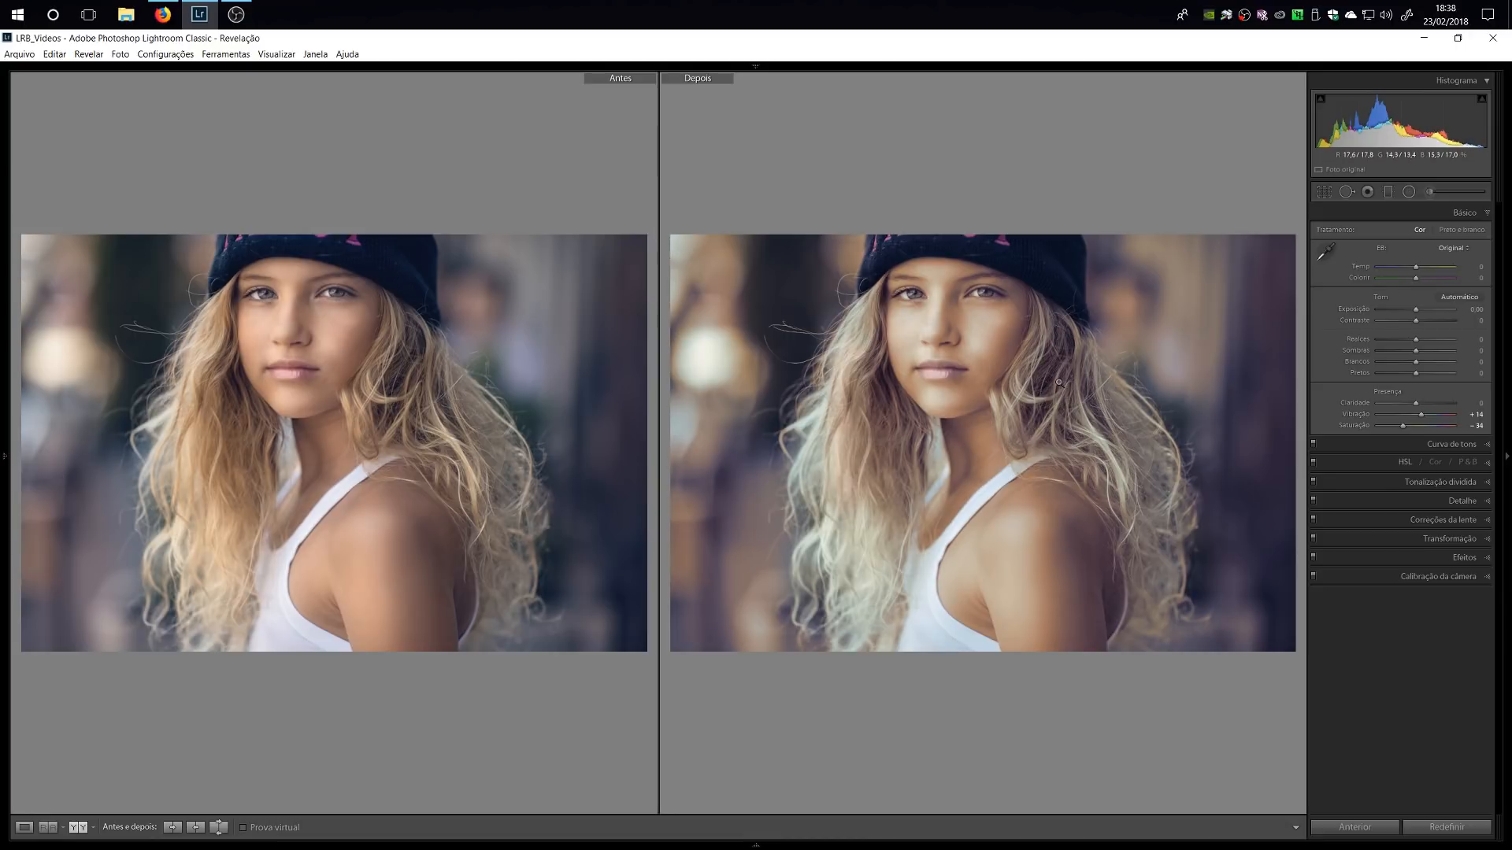
# Return to the single-photo view and reset the portrait's develop settings.
pyautogui.click(24, 827)
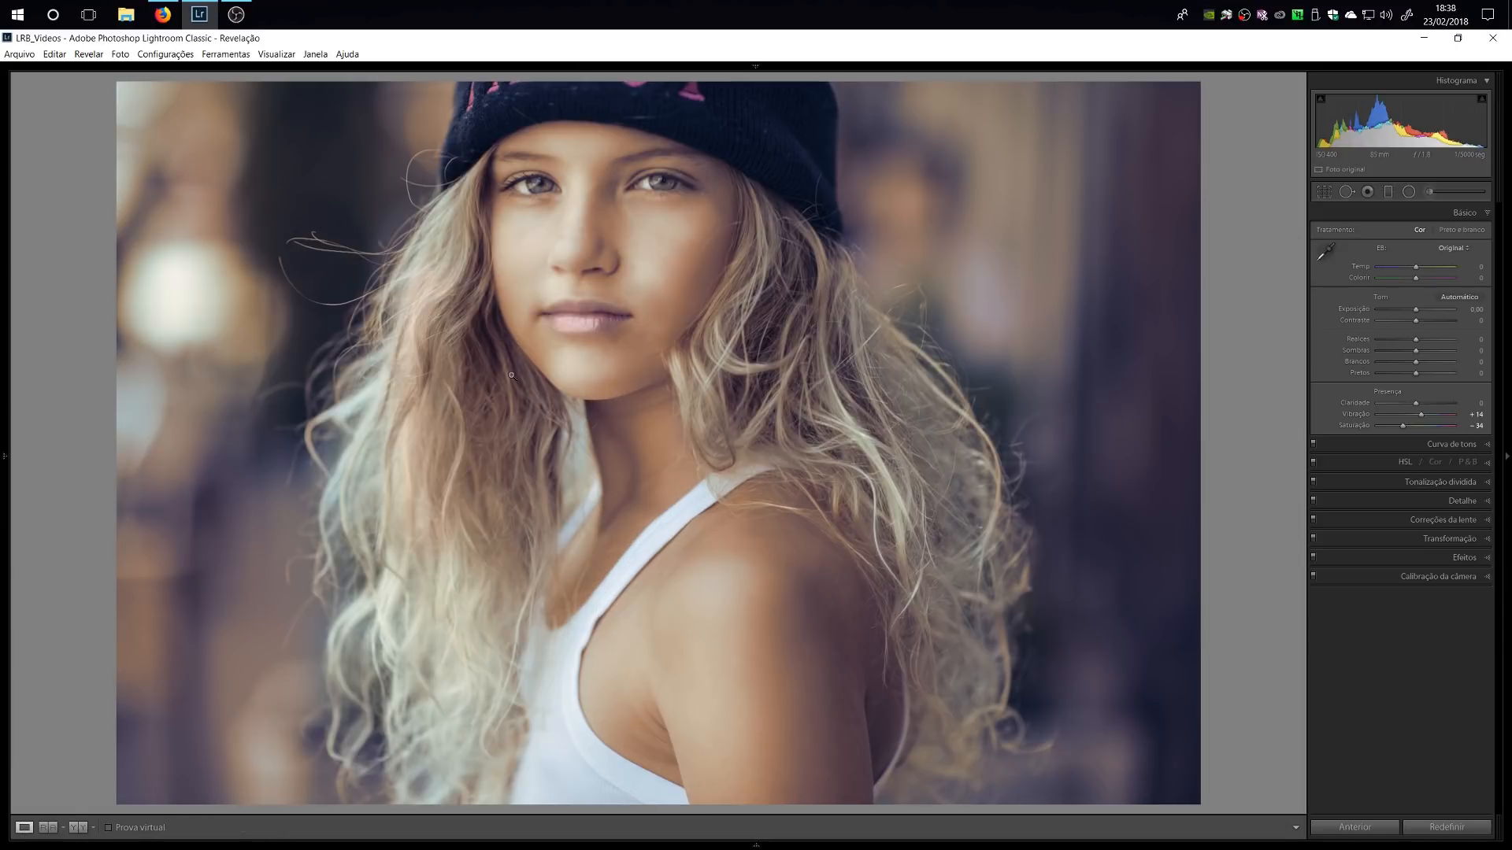
pyautogui.click(1446, 827)
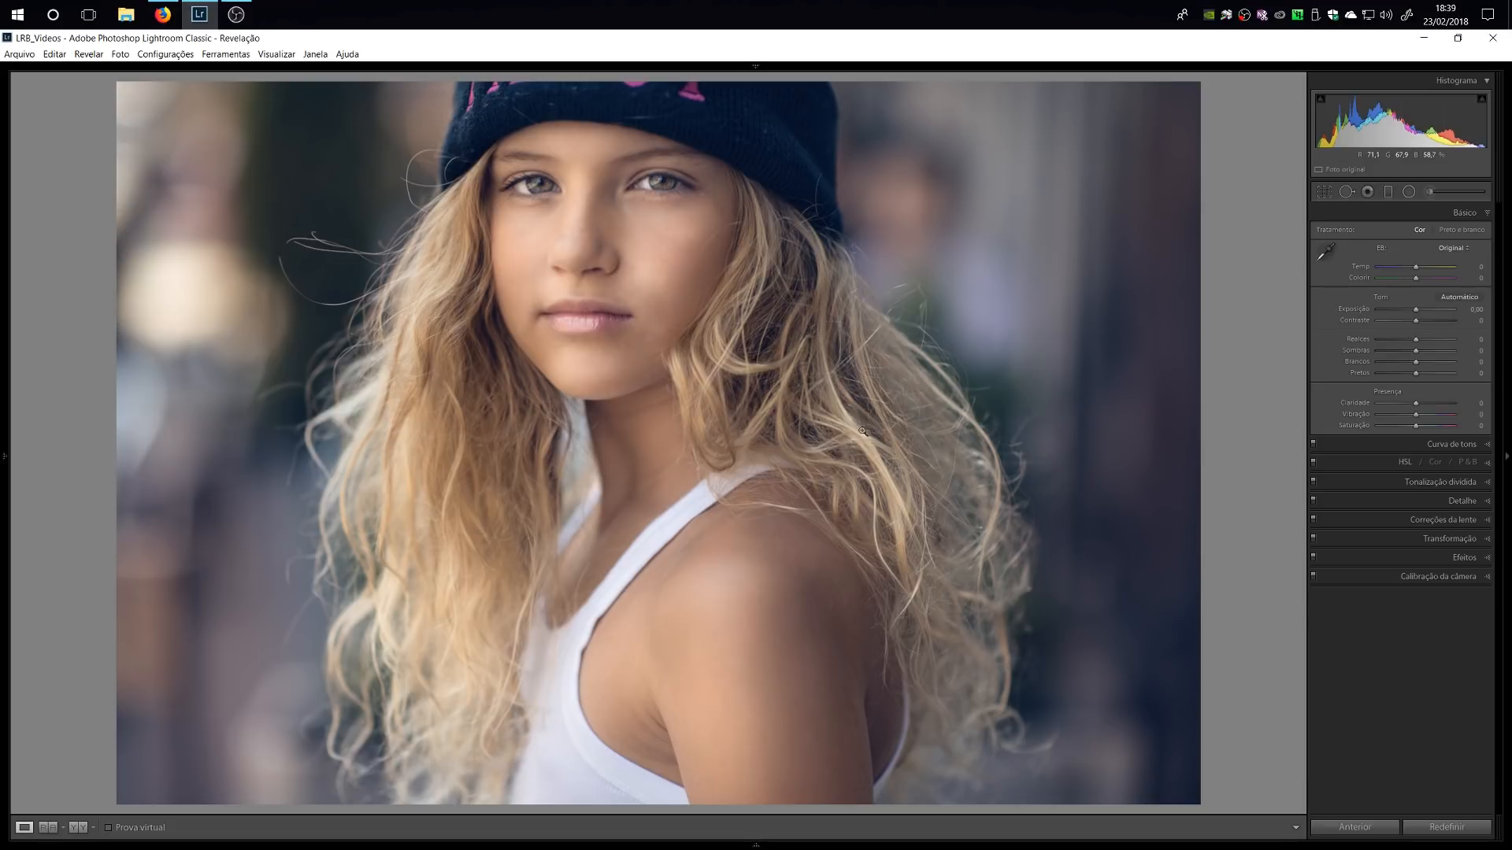
# Try split toning with blue shadows (hue 215, saturation 50) and yellow highlights (hue 52, saturation 64), and reset the photo.
pyautogui.click(1481, 482)
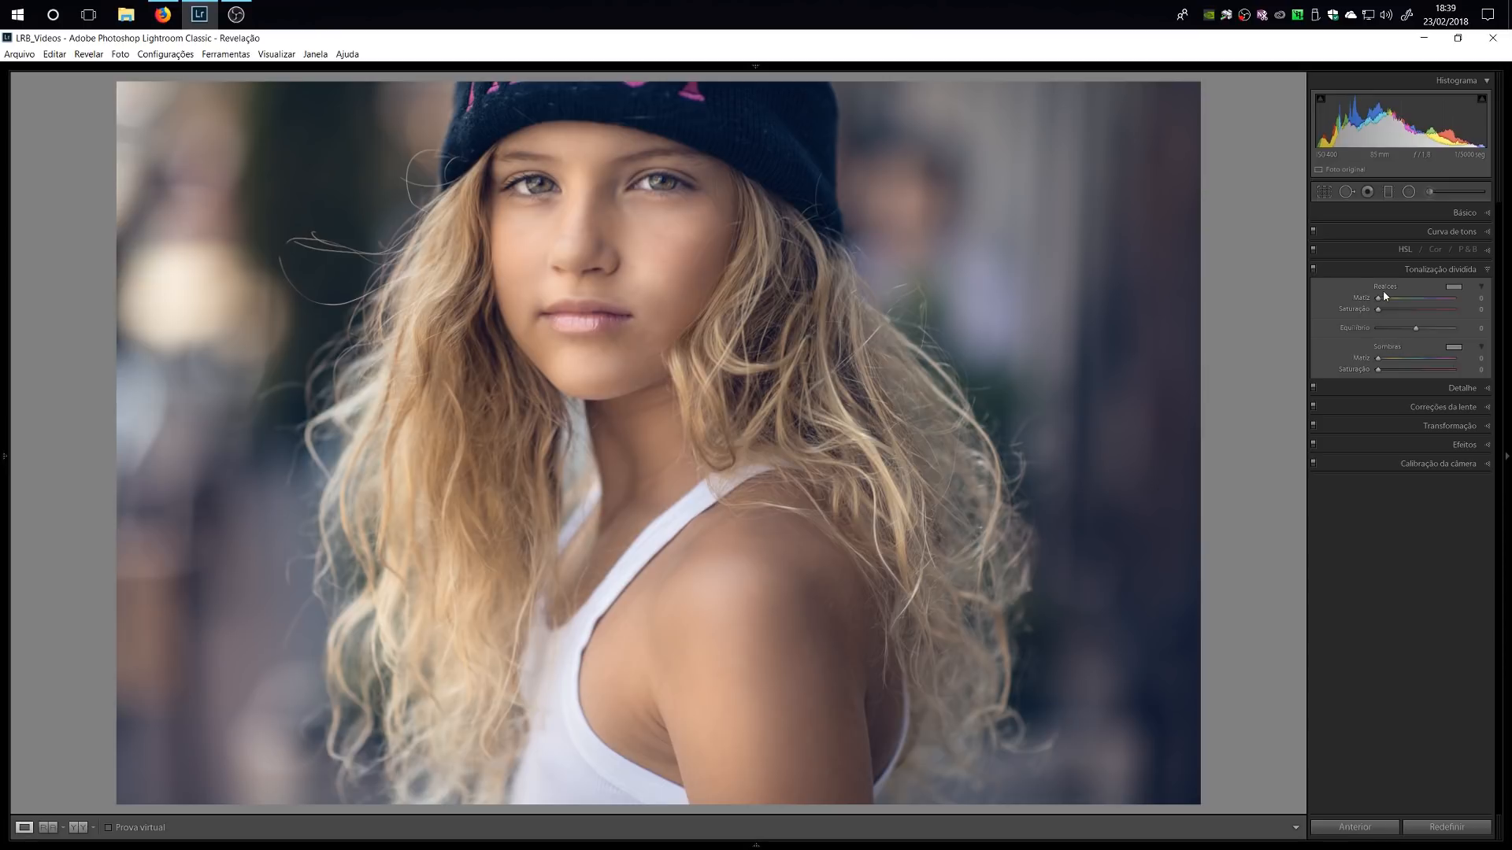
pyautogui.click(1455, 347)
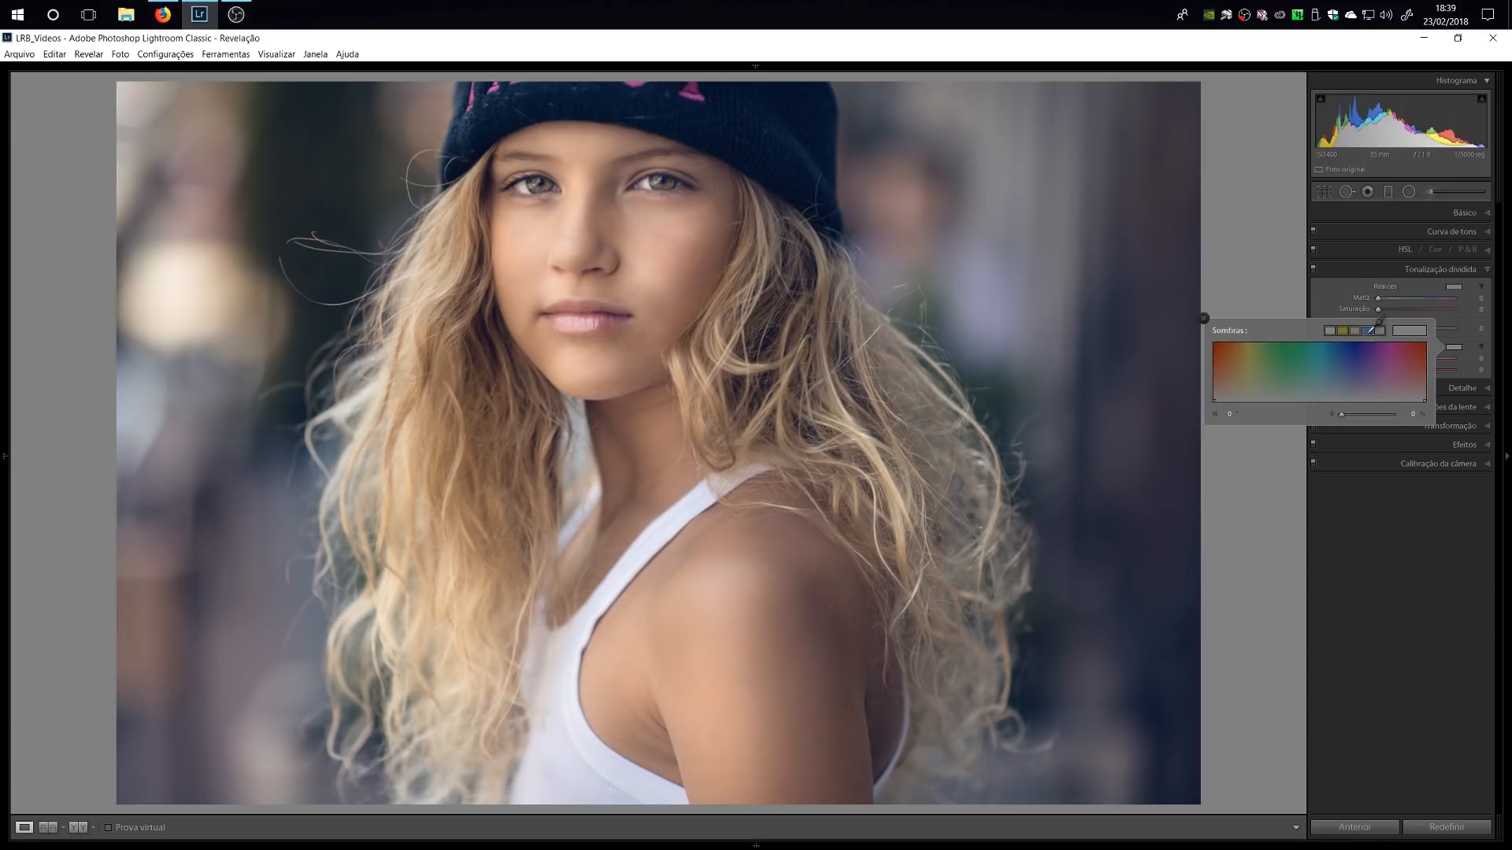
pyautogui.click(1367, 330)
pyautogui.click(1454, 287)
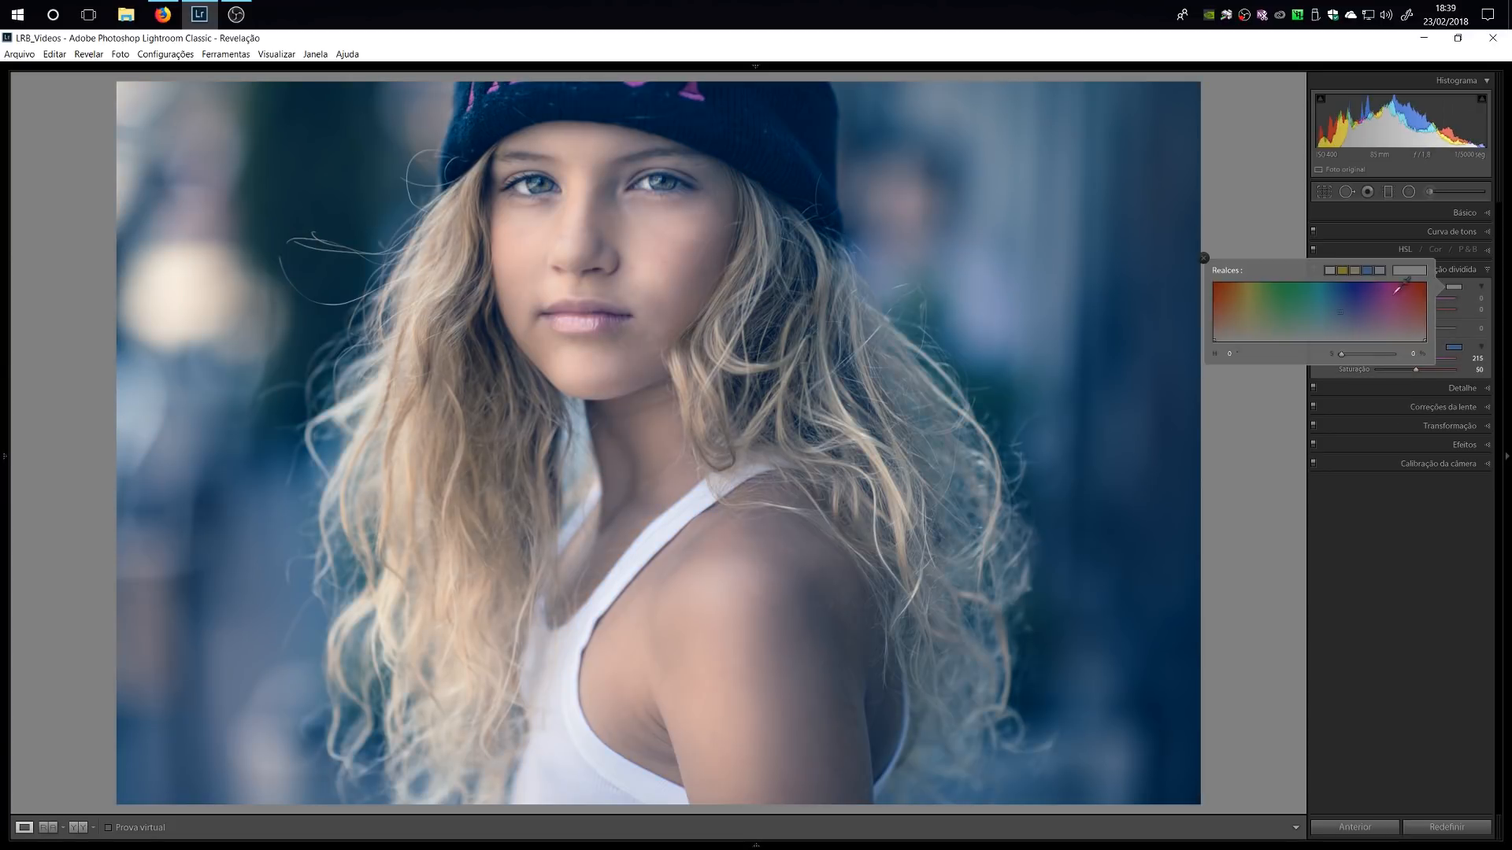
pyautogui.click(1342, 270)
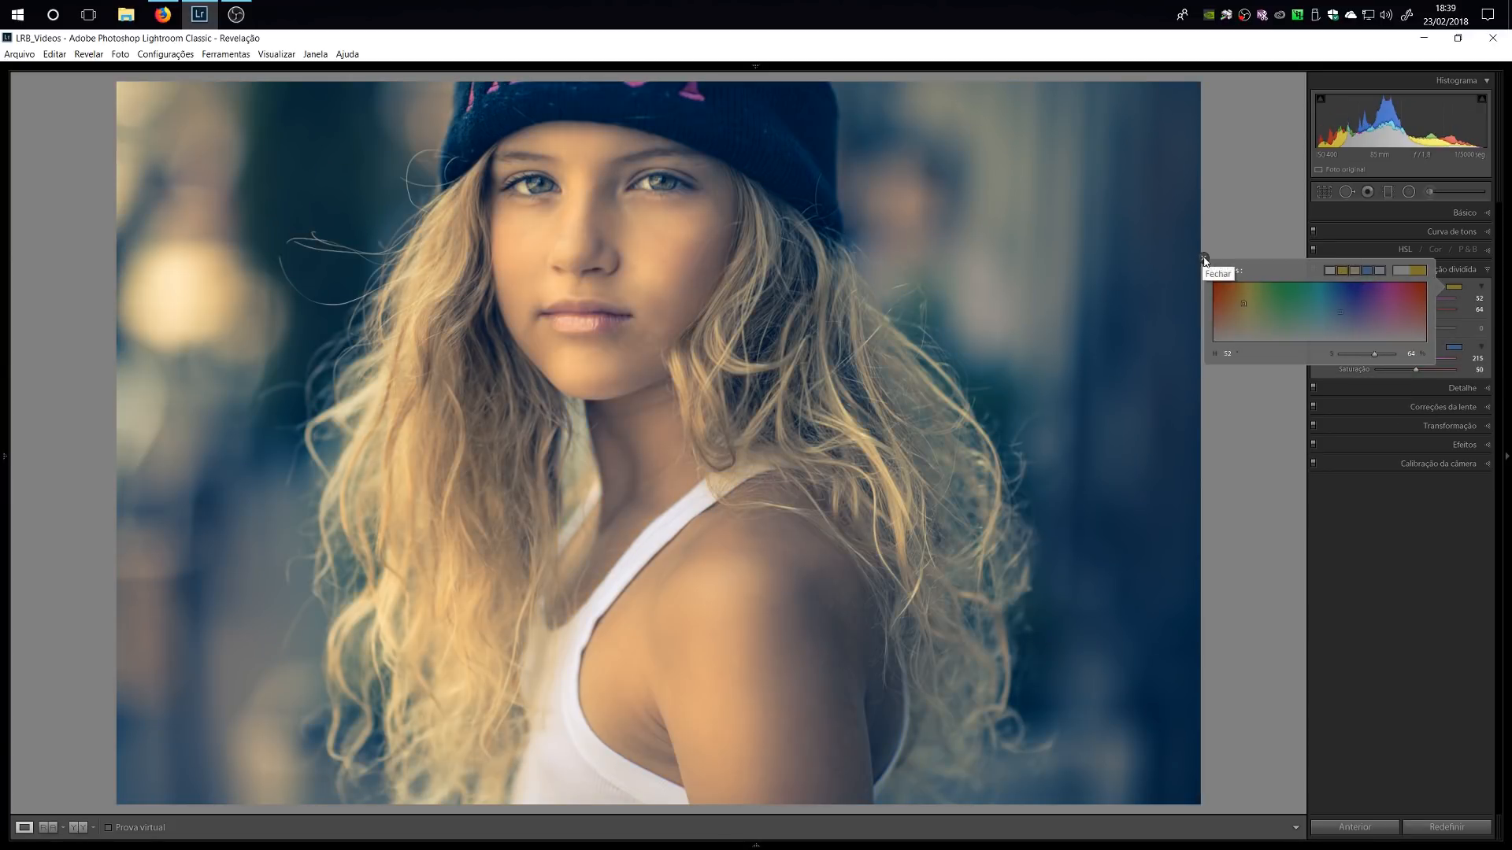
pyautogui.click(1204, 258)
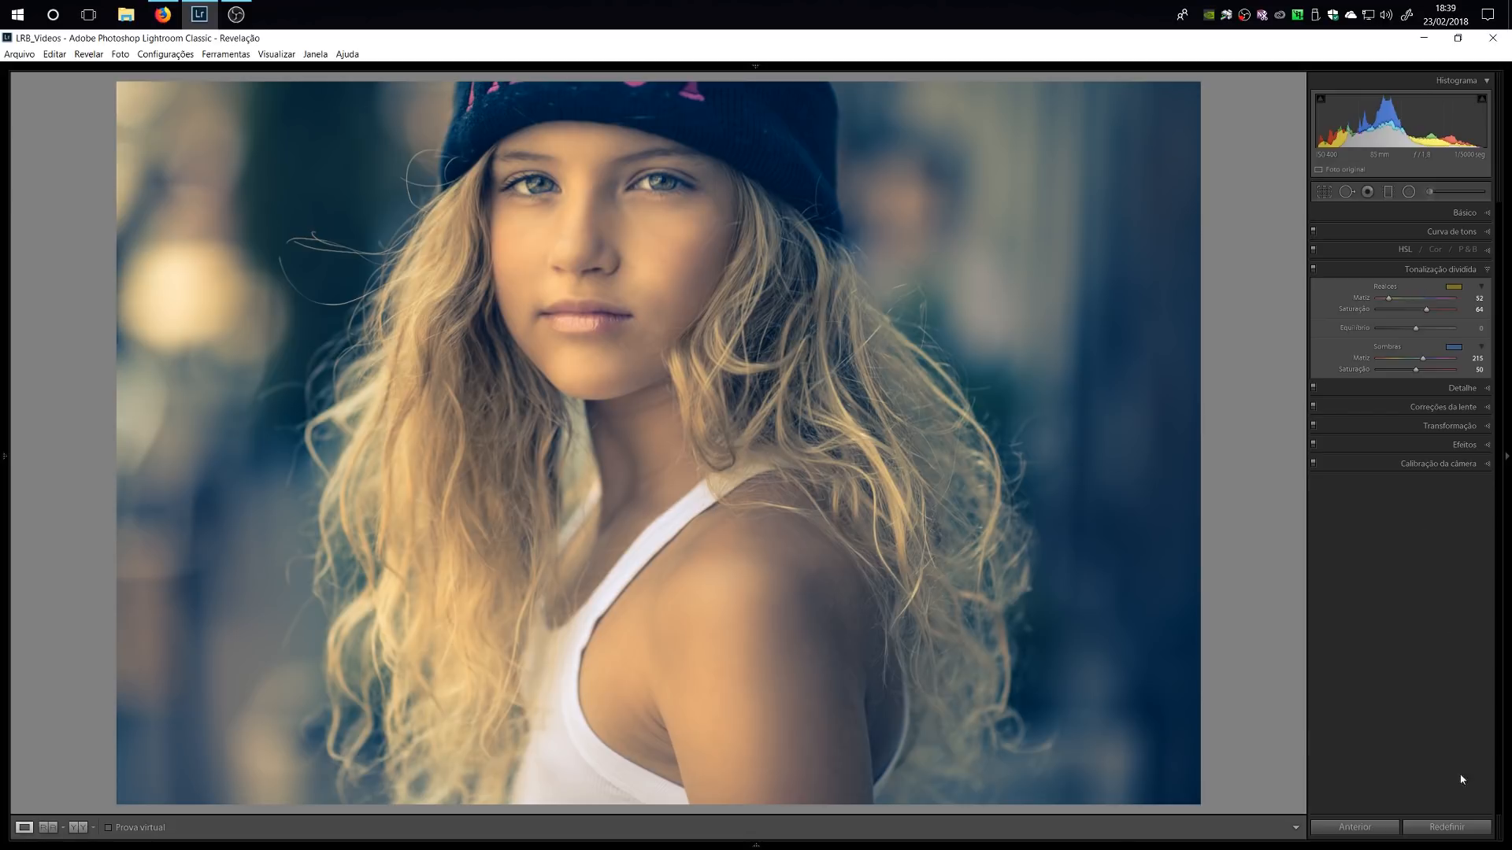
pyautogui.click(1447, 827)
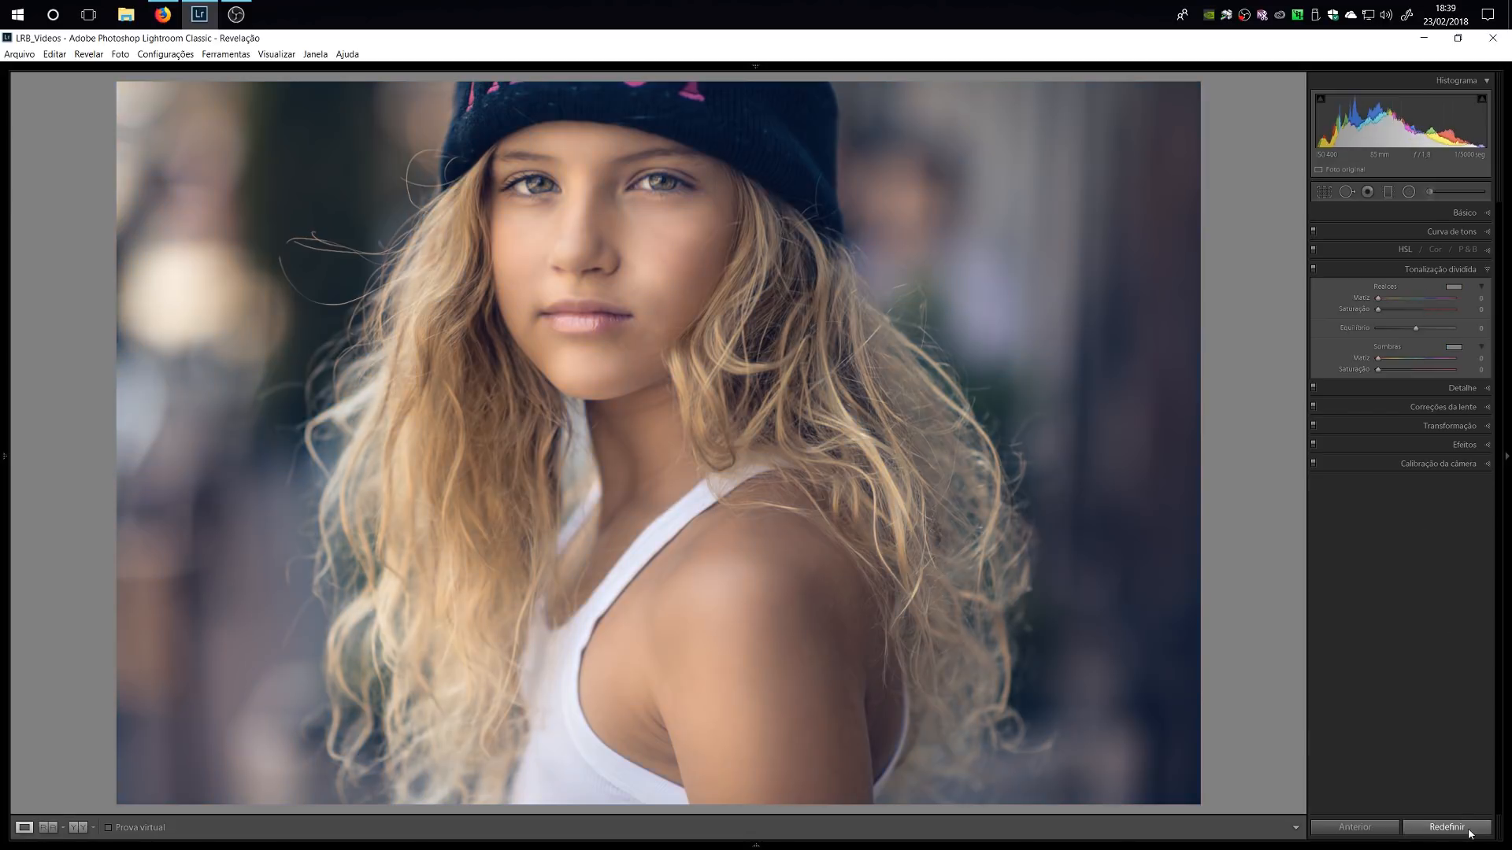
# In the tone curve's Azul channel, raise the shadows slightly and lower the highlights.
pyautogui.click(1453, 231)
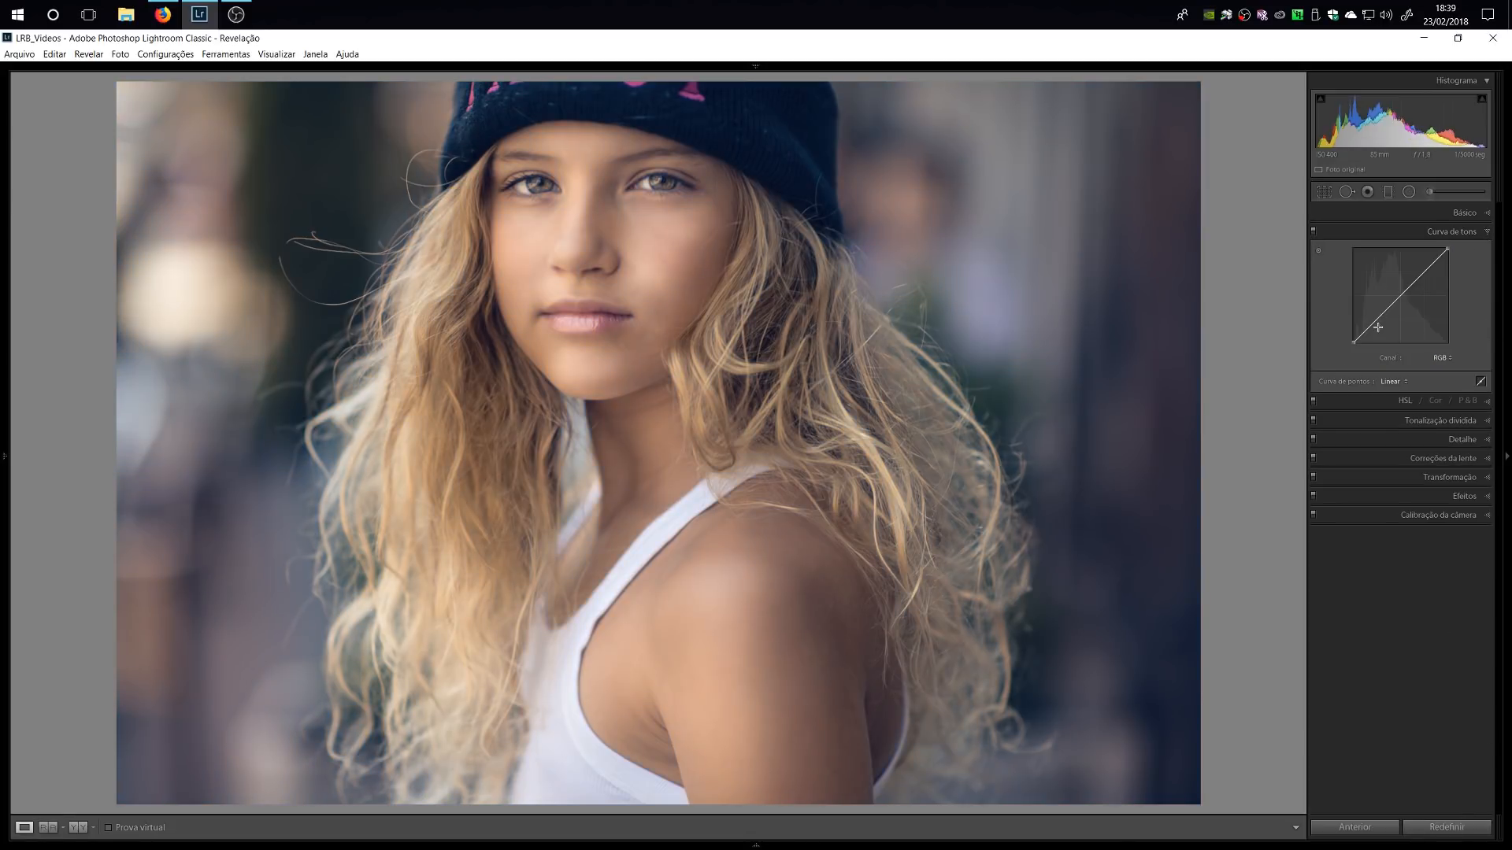
pyautogui.click(1445, 359)
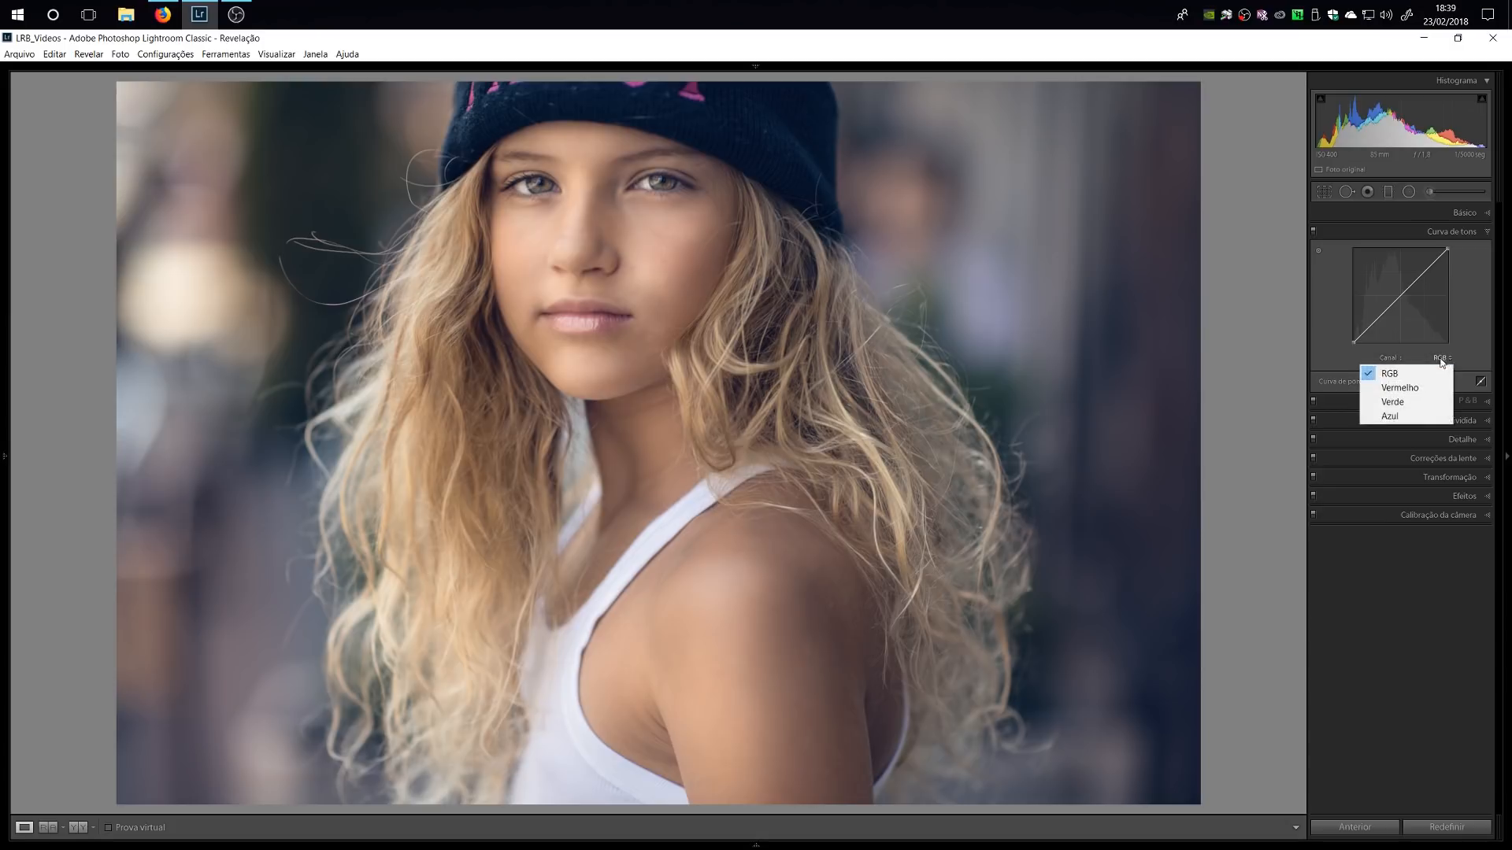
pyautogui.click(1414, 416)
pyautogui.moveTo(1367, 331); pyautogui.dragTo(1367, 329)
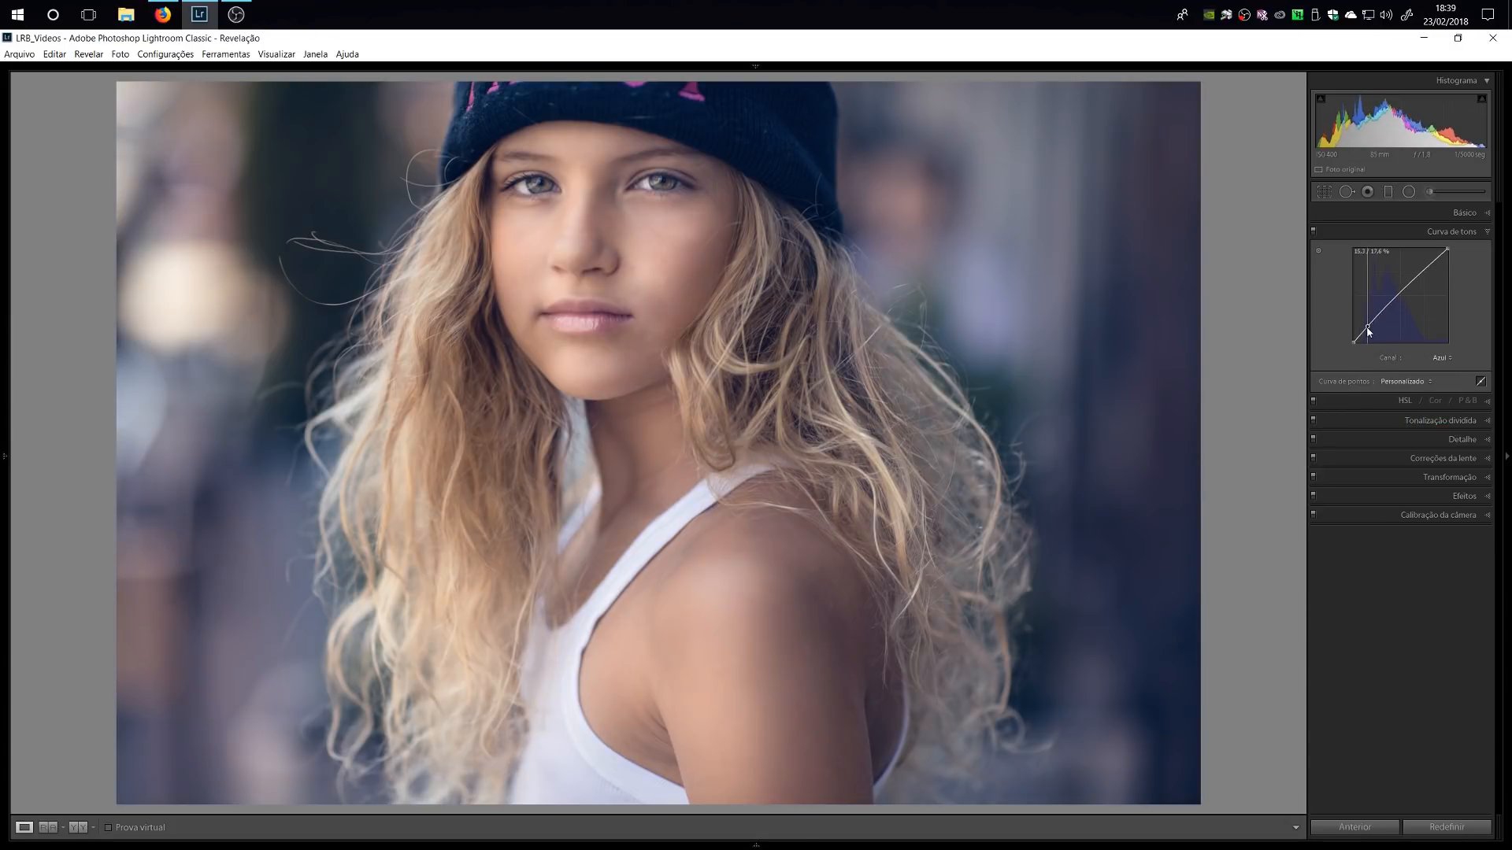
pyautogui.moveTo(1428, 268); pyautogui.dragTo(1433, 273)
# Raise the midtones of the tone curve's Vermelho channel and add anchor points in its highlights and shadows.
pyautogui.click(1439, 358)
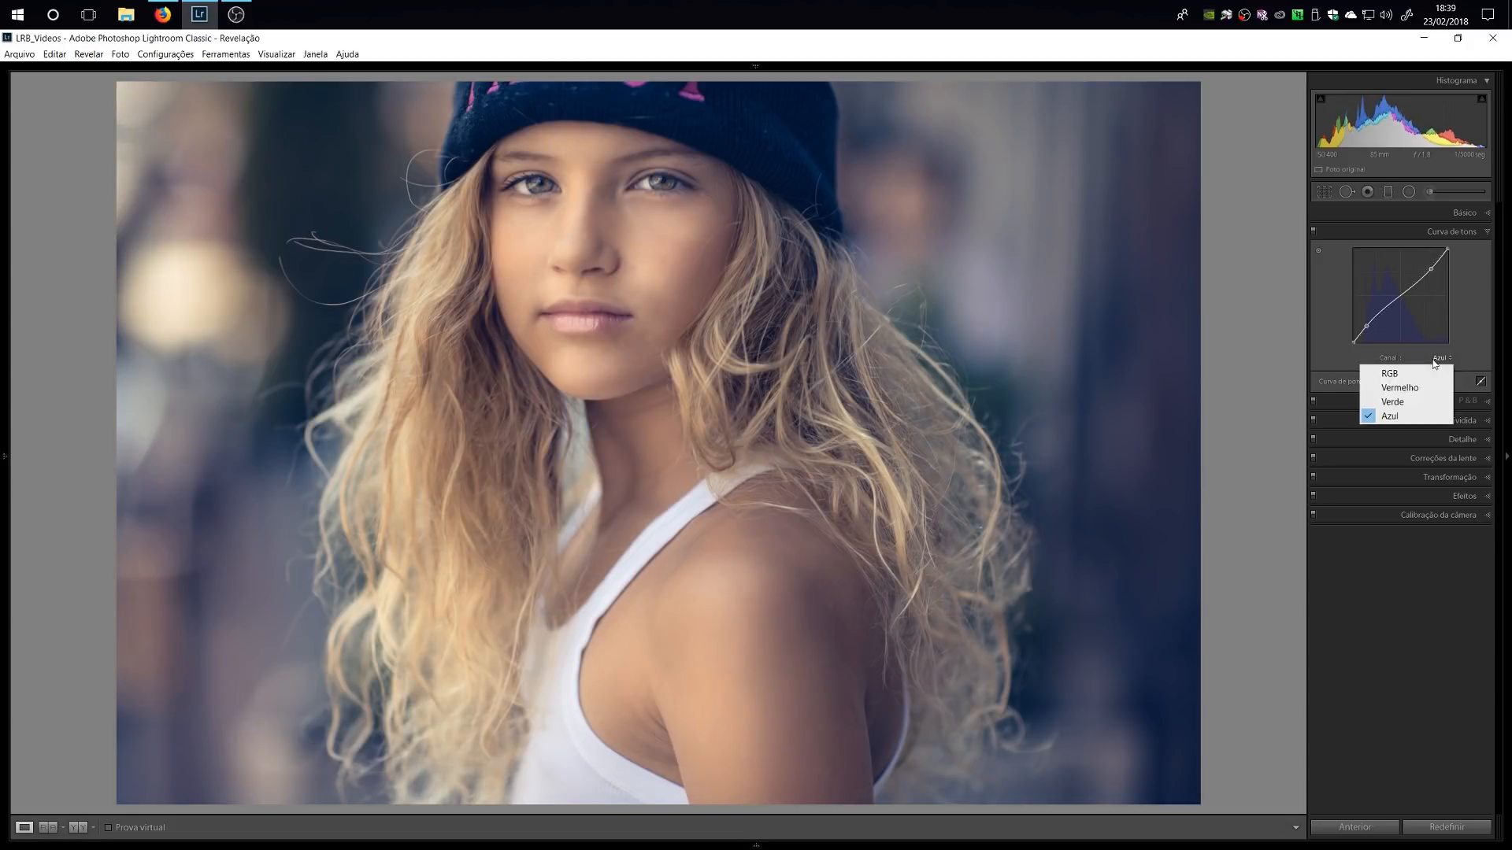
pyautogui.click(1413, 386)
pyautogui.moveTo(1397, 300); pyautogui.dragTo(1399, 295)
pyautogui.click(1414, 279)
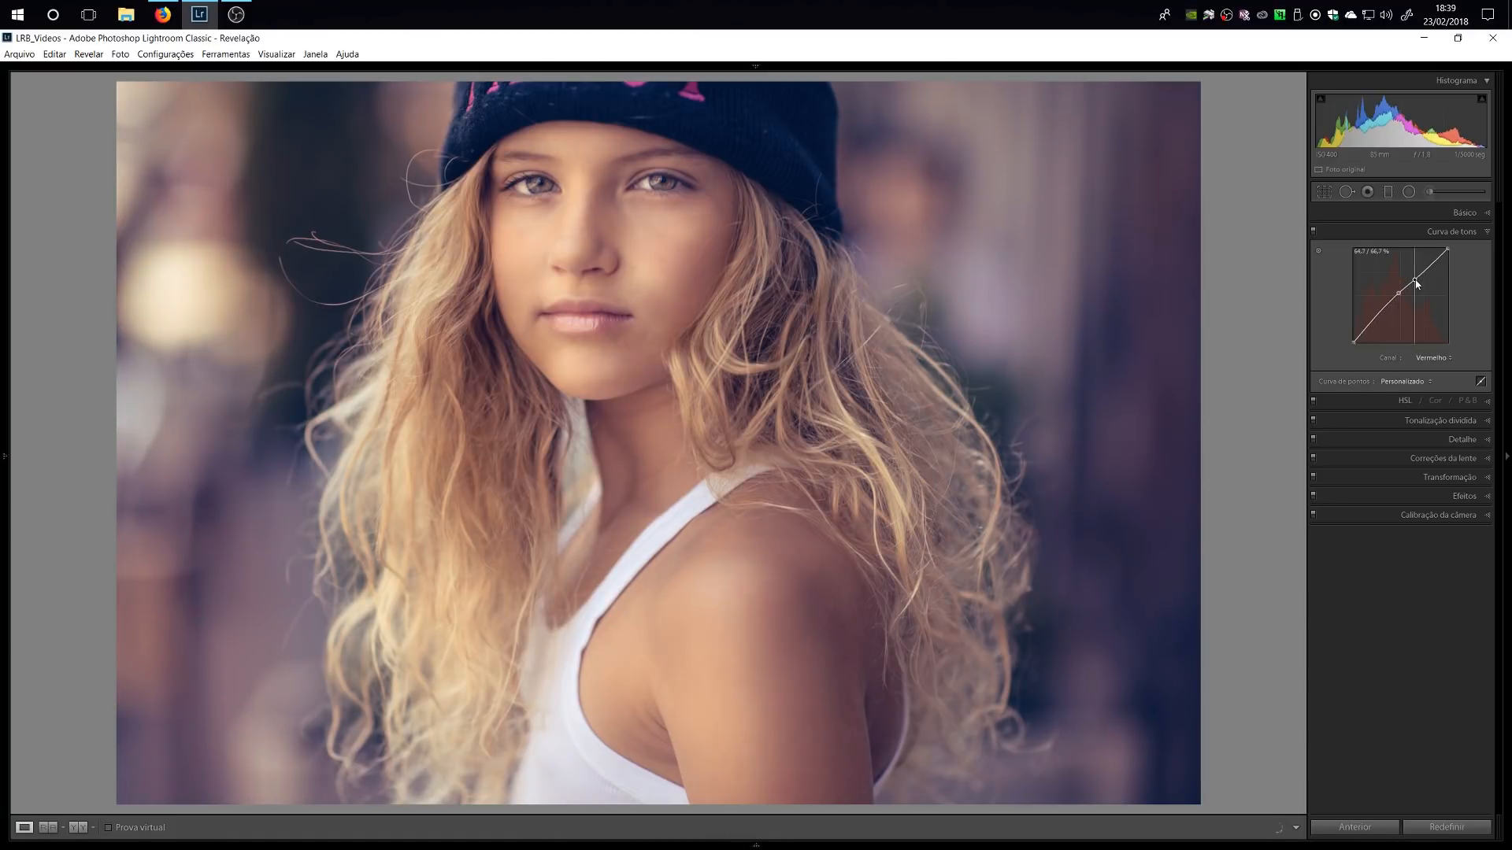
pyautogui.click(1378, 319)
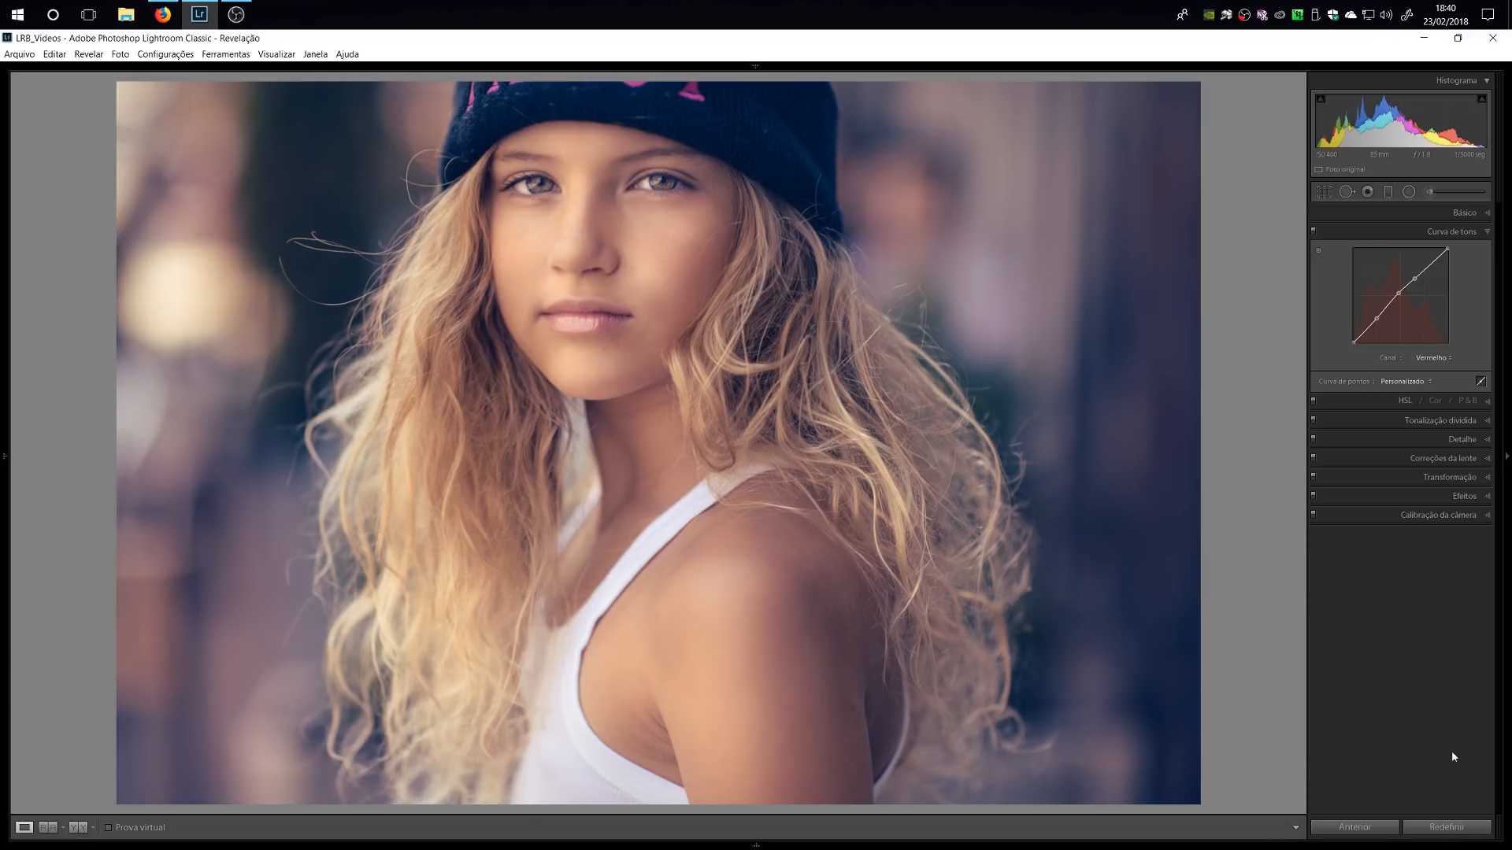
# Reset the photo's develop settings and go from the tone curve back to the Básico adjustments.
pyautogui.click(1447, 827)
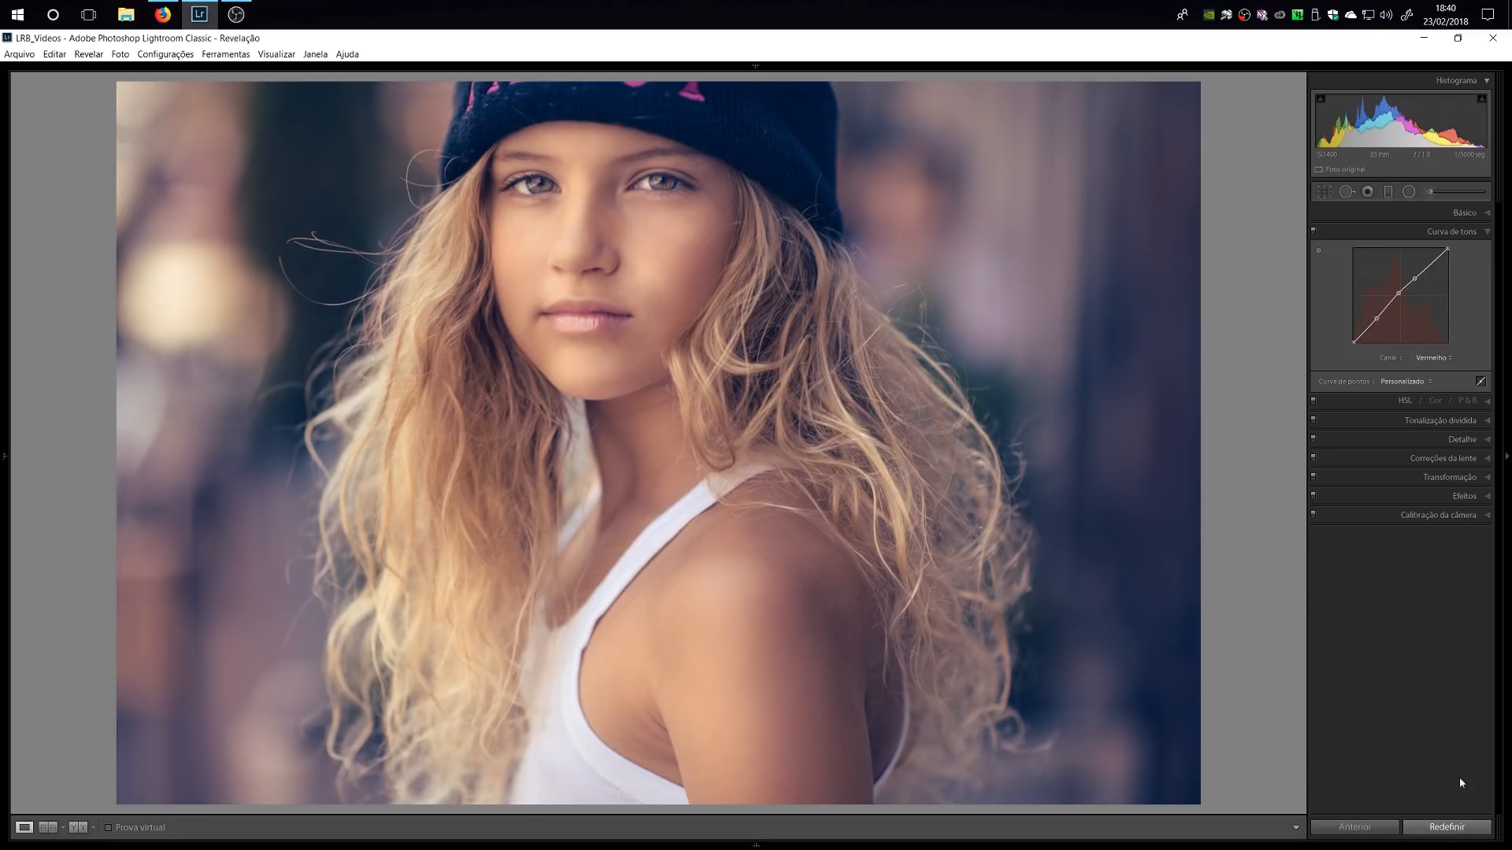
pyautogui.click(1429, 359)
pyautogui.click(1404, 373)
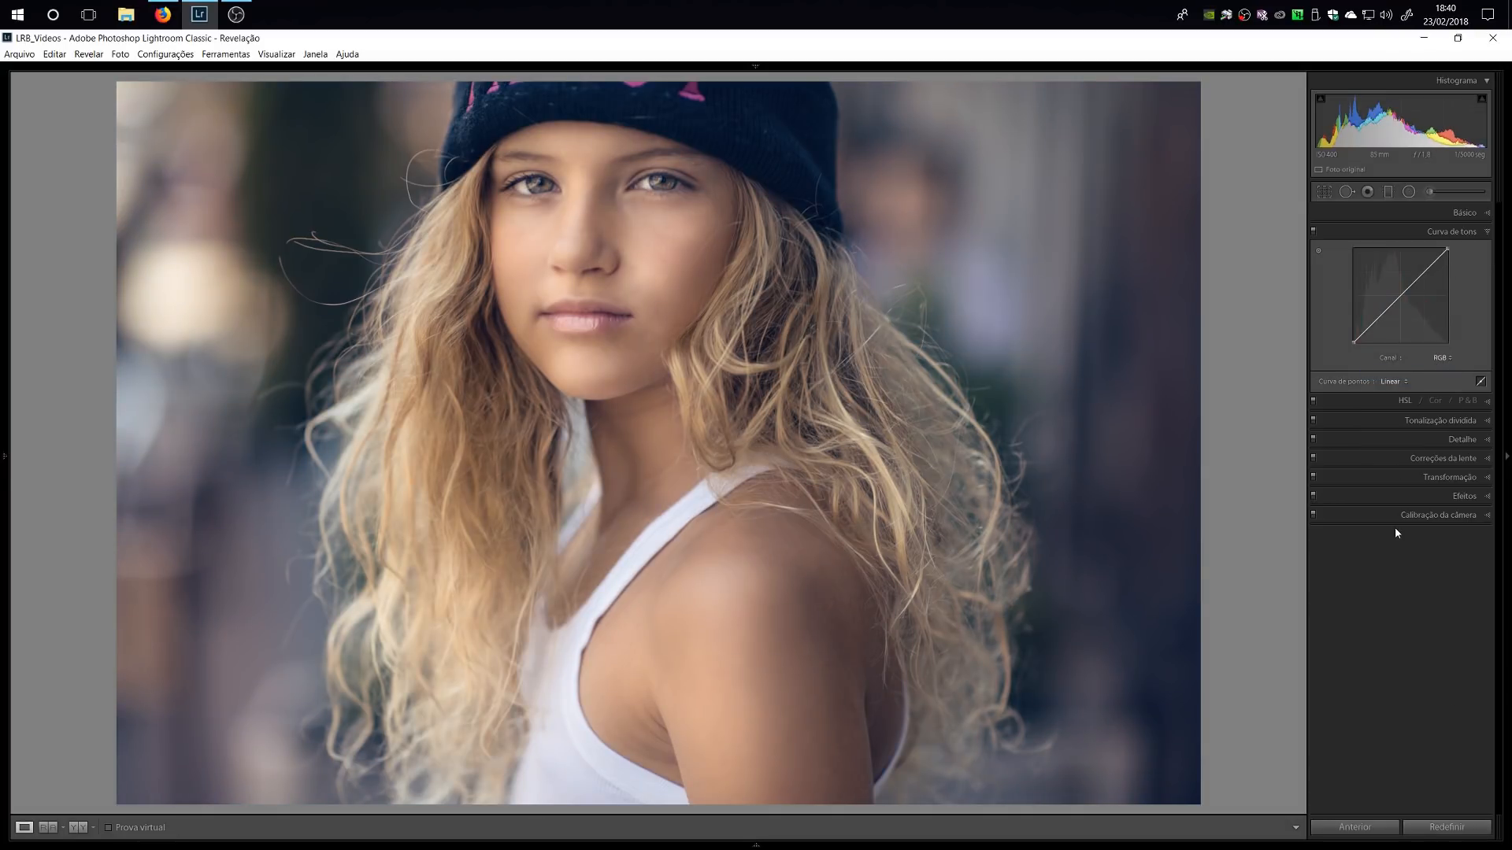
pyautogui.click(1488, 231)
pyautogui.click(1487, 213)
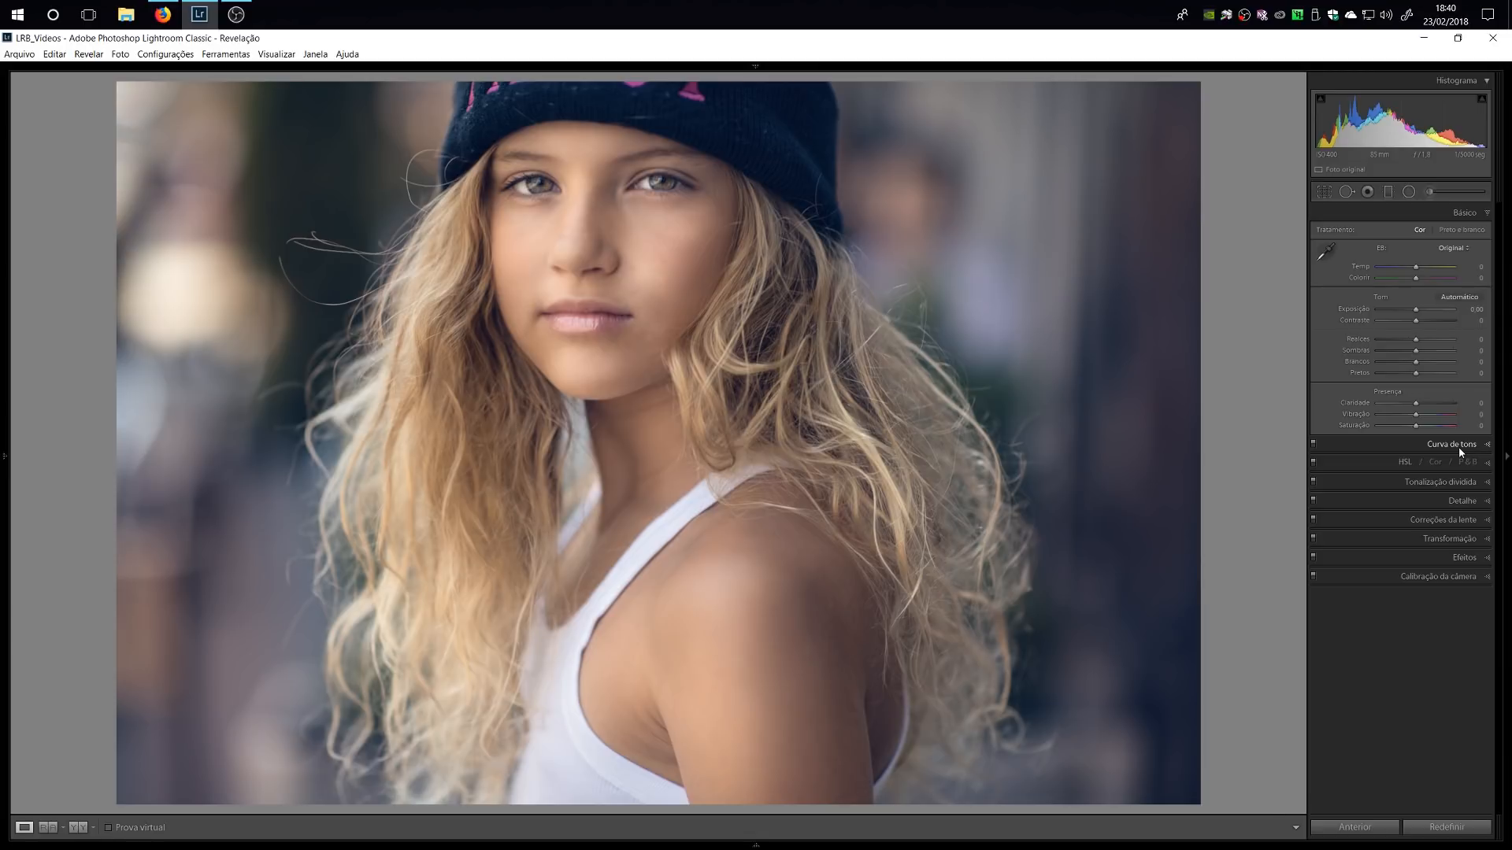
# Try a horizontal graduated filter from the shoulder towards the left background, check its mask overlay, and delete it.
pyautogui.click(1388, 192)
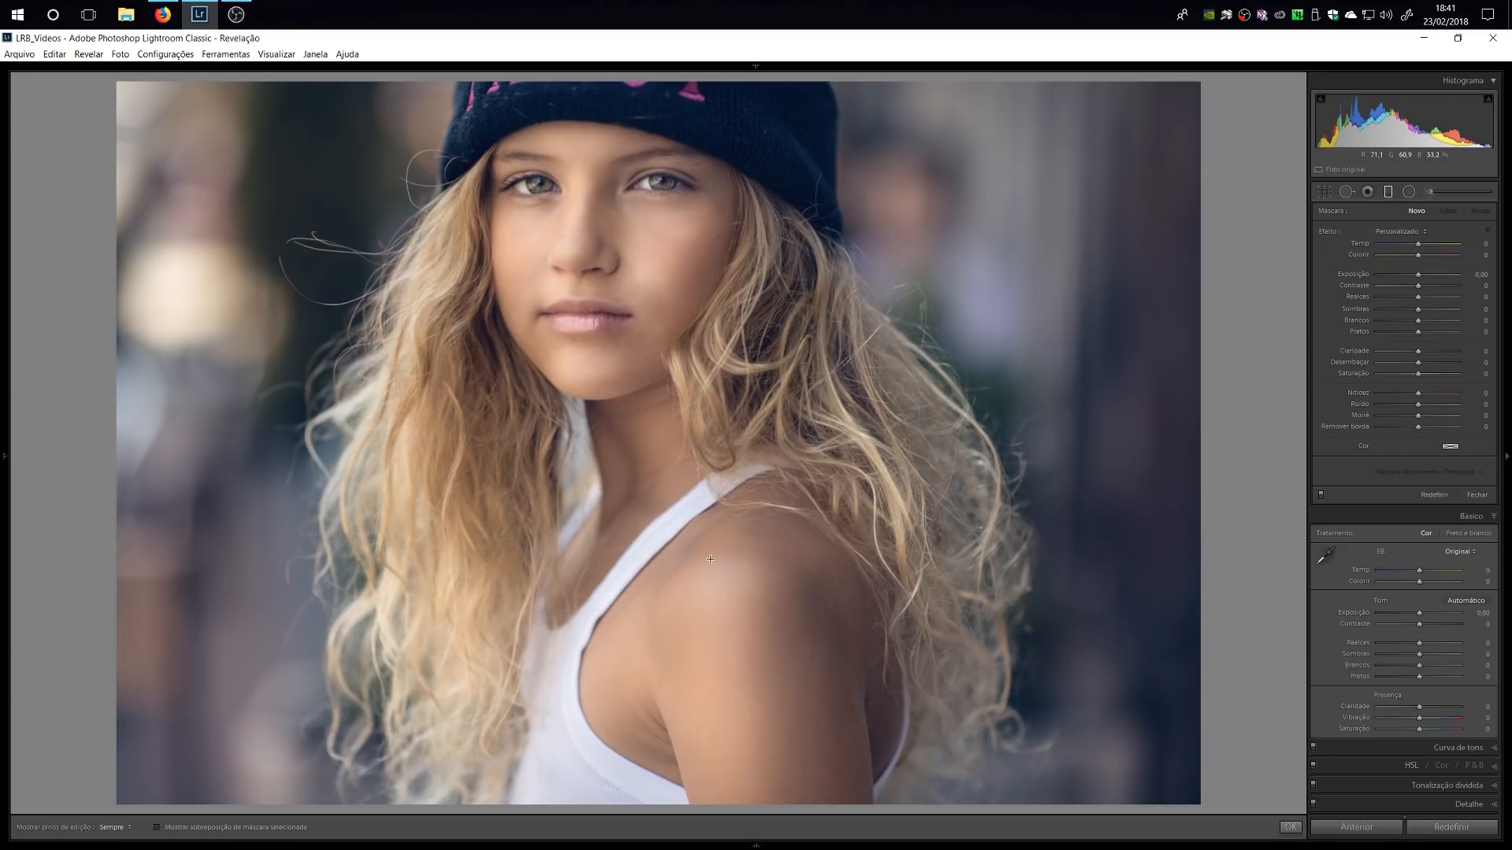
pyautogui.moveTo(710, 559); pyautogui.dragTo(268, 557)
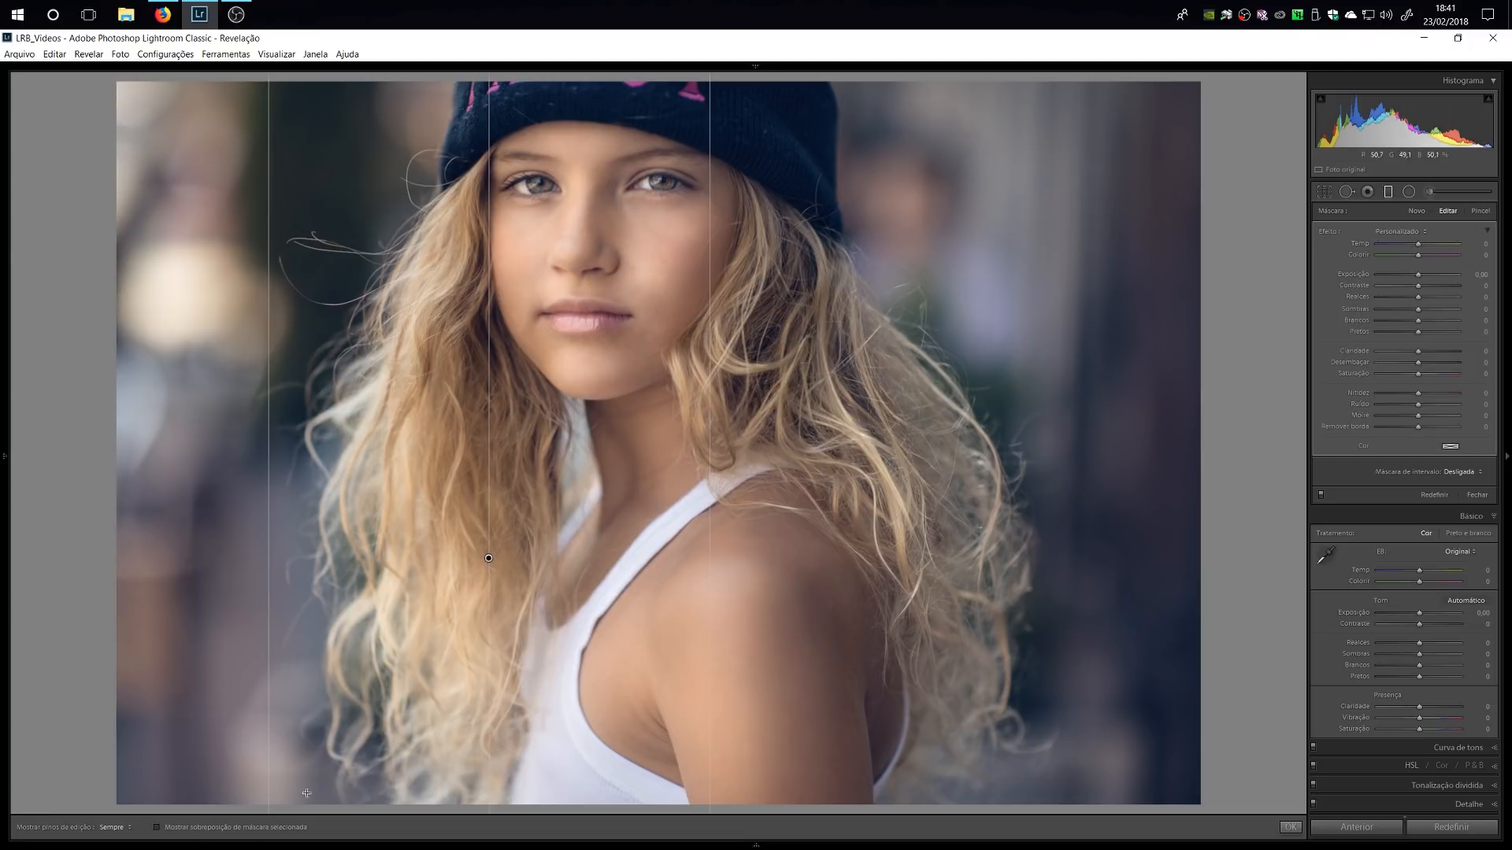
pyautogui.click(157, 827)
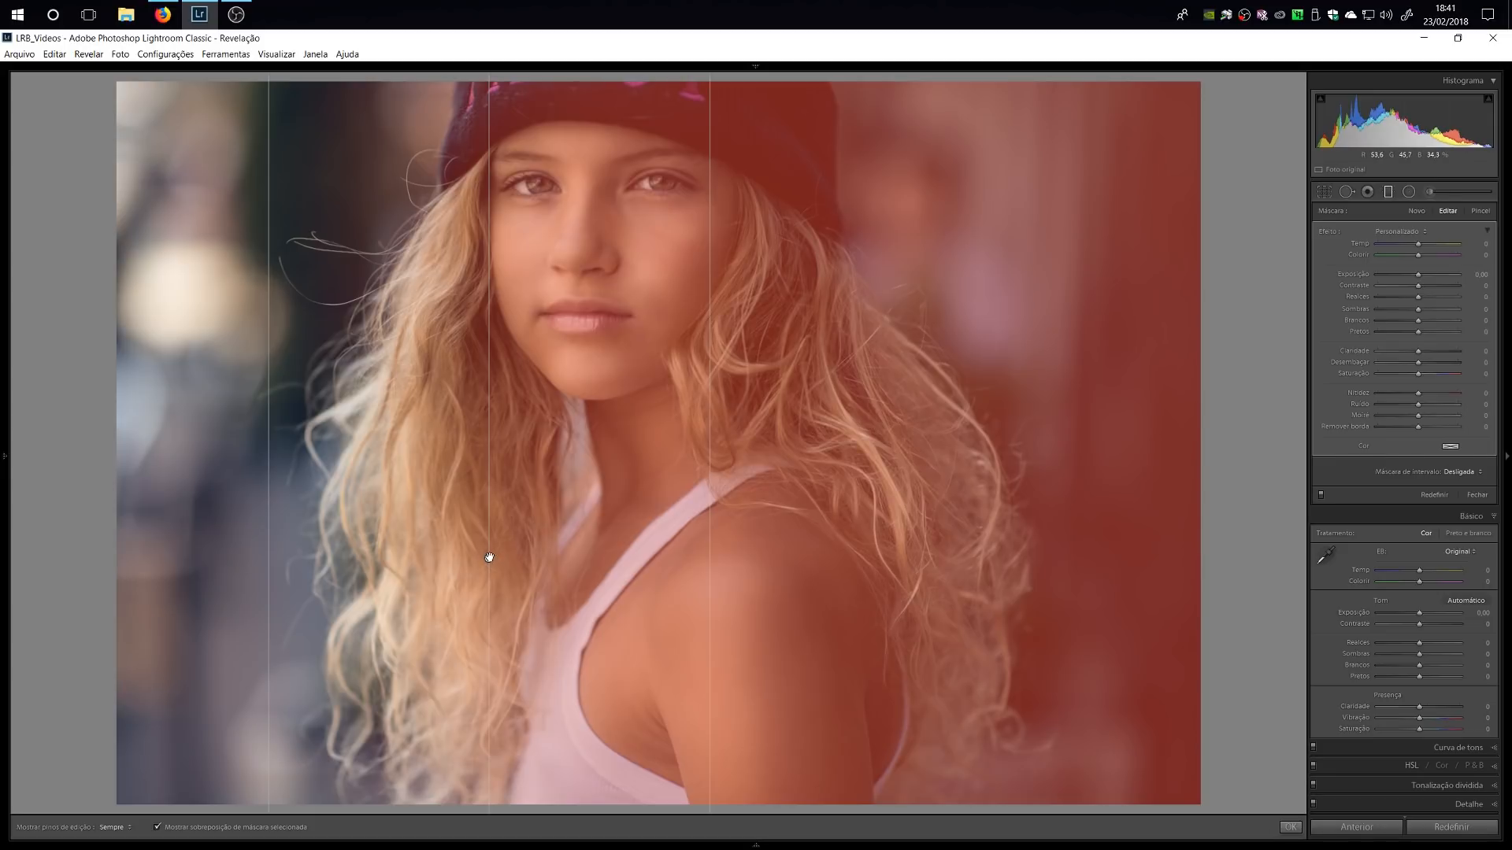
pyautogui.press('Delete')
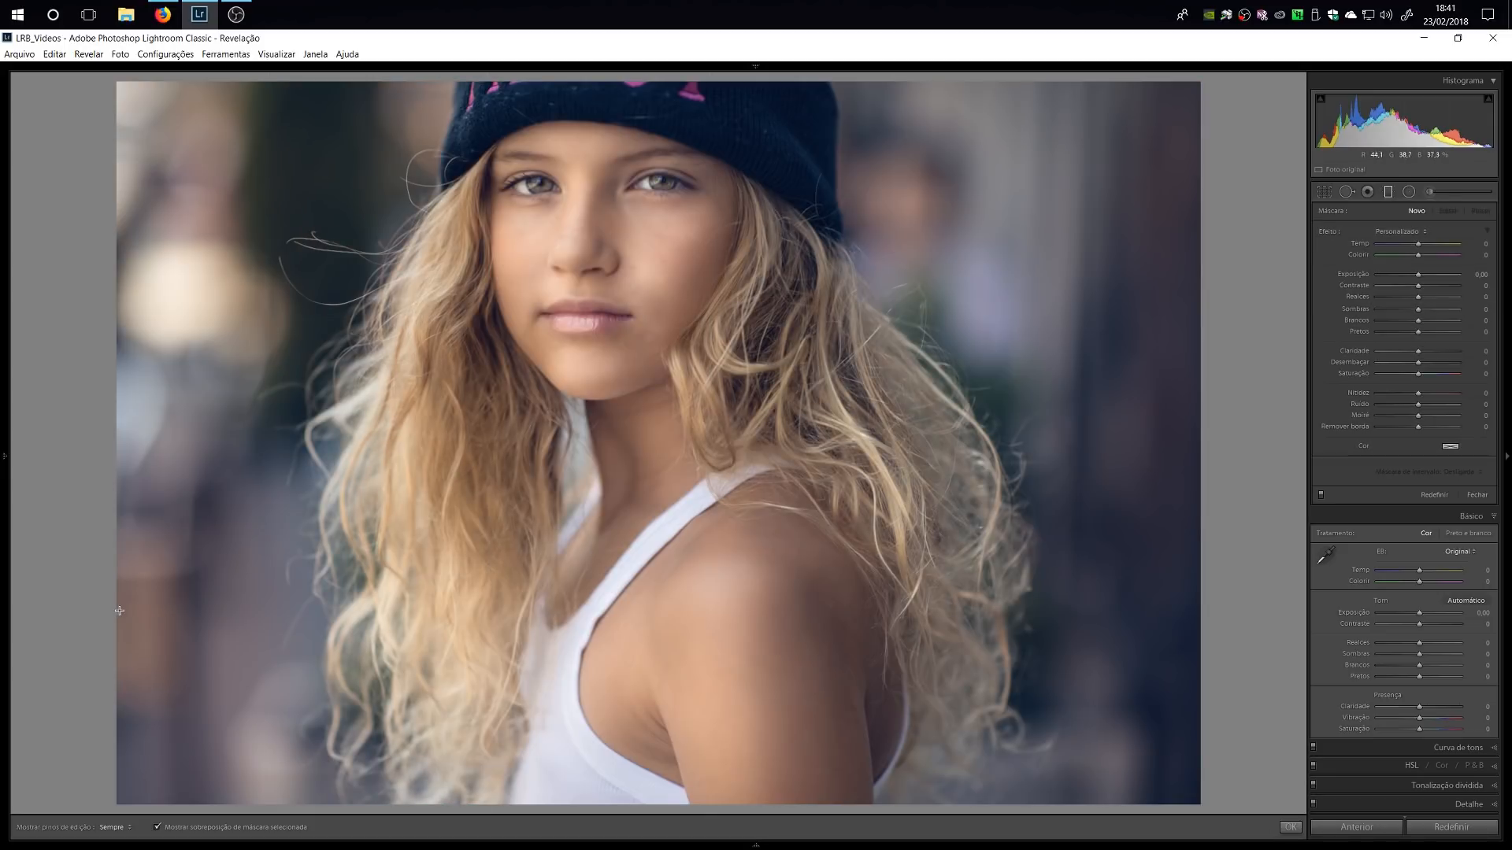
# Add a graduated filter starting outside the photo's left edge so it covers the whole image, and tint it blue with hue 192, saturation 62.
pyautogui.moveTo(110, 689); pyautogui.dragTo(89, 689)
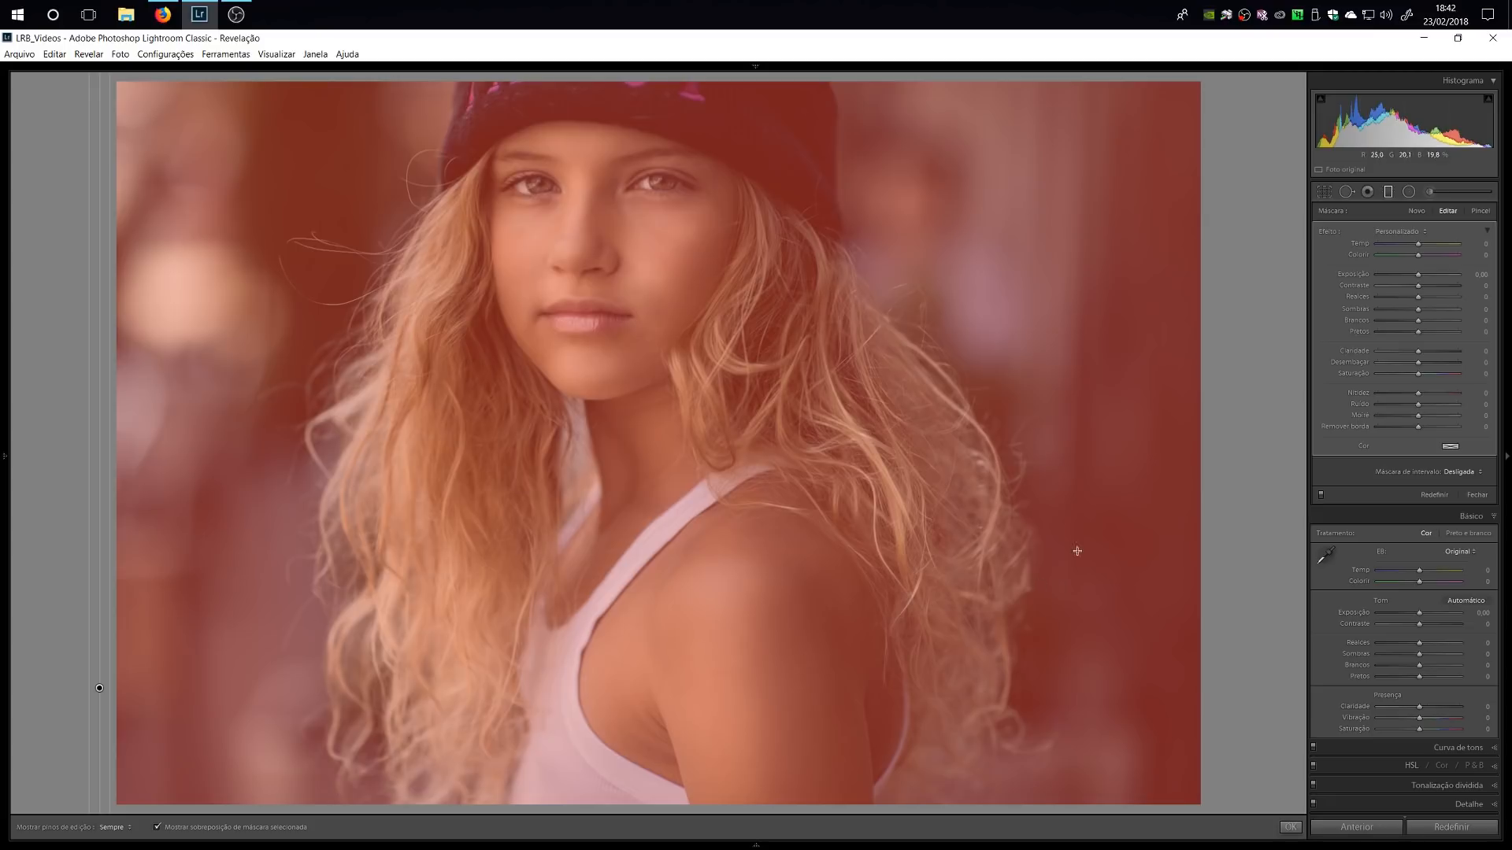
pyautogui.click(171, 828)
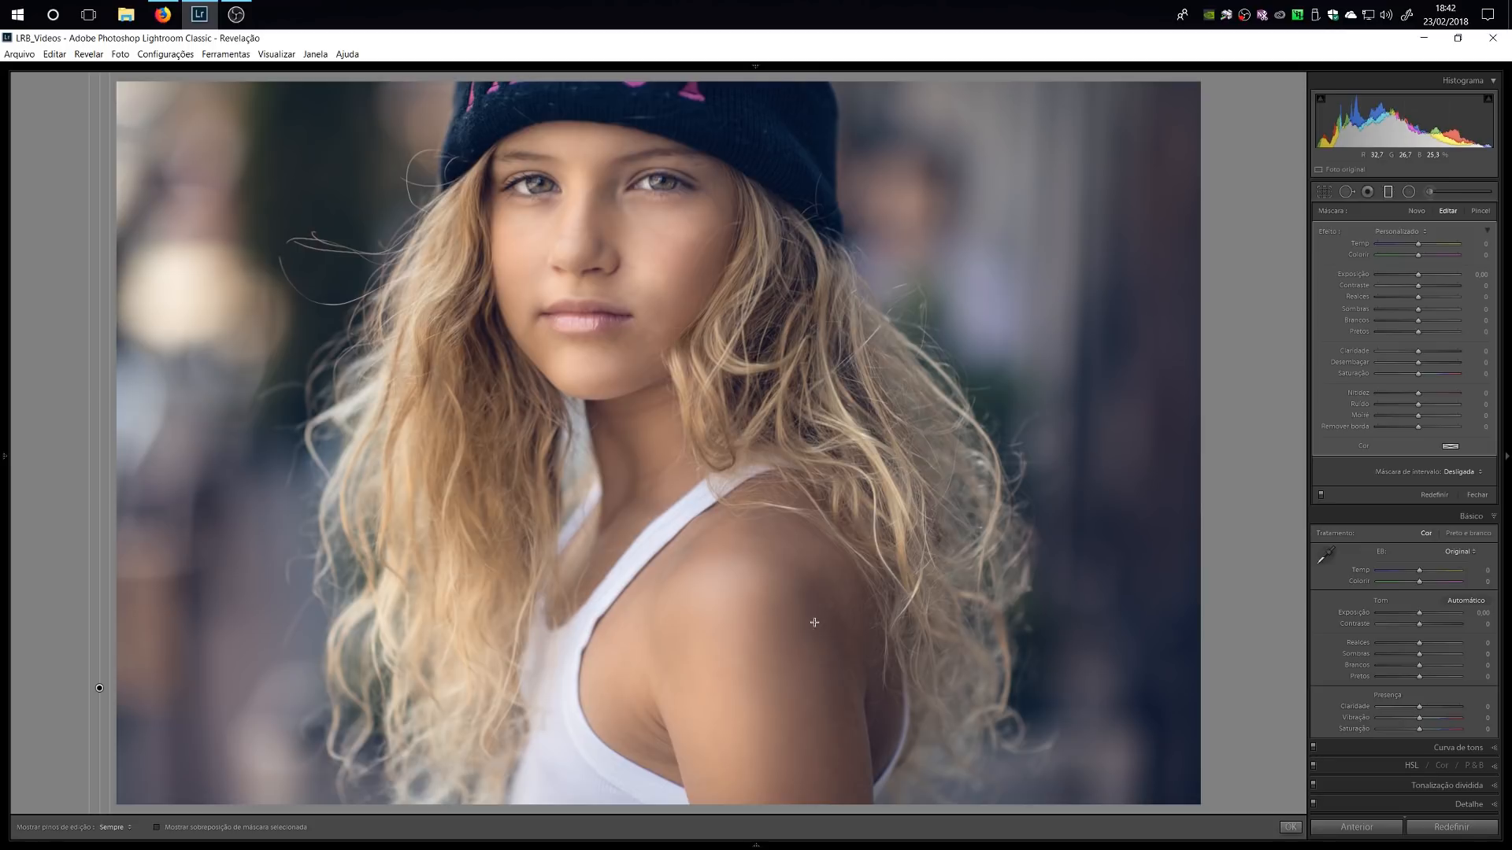
pyautogui.click(1449, 447)
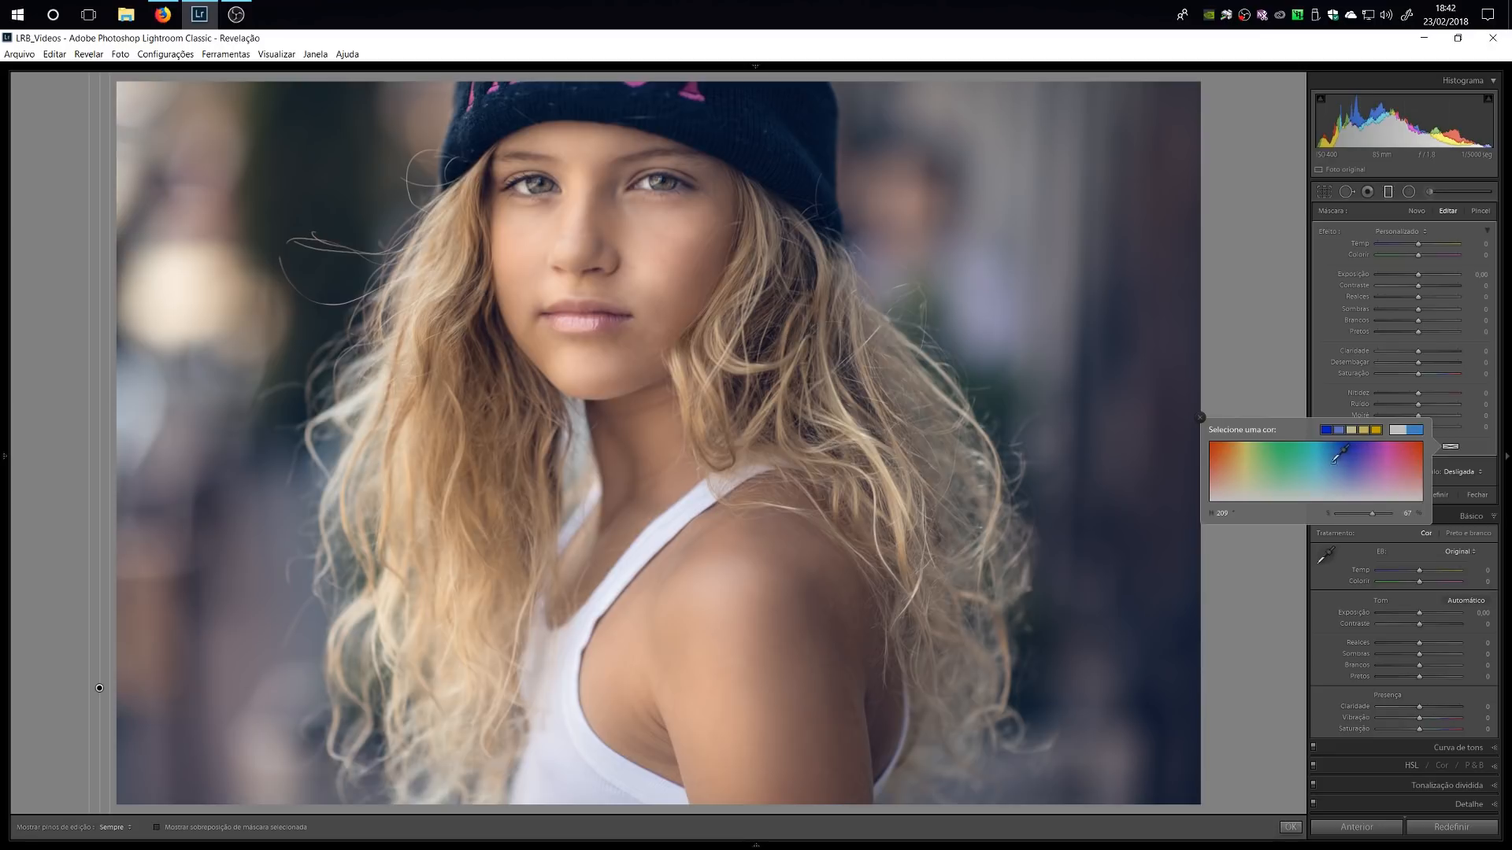
pyautogui.moveTo(1340, 454); pyautogui.dragTo(1320, 464)
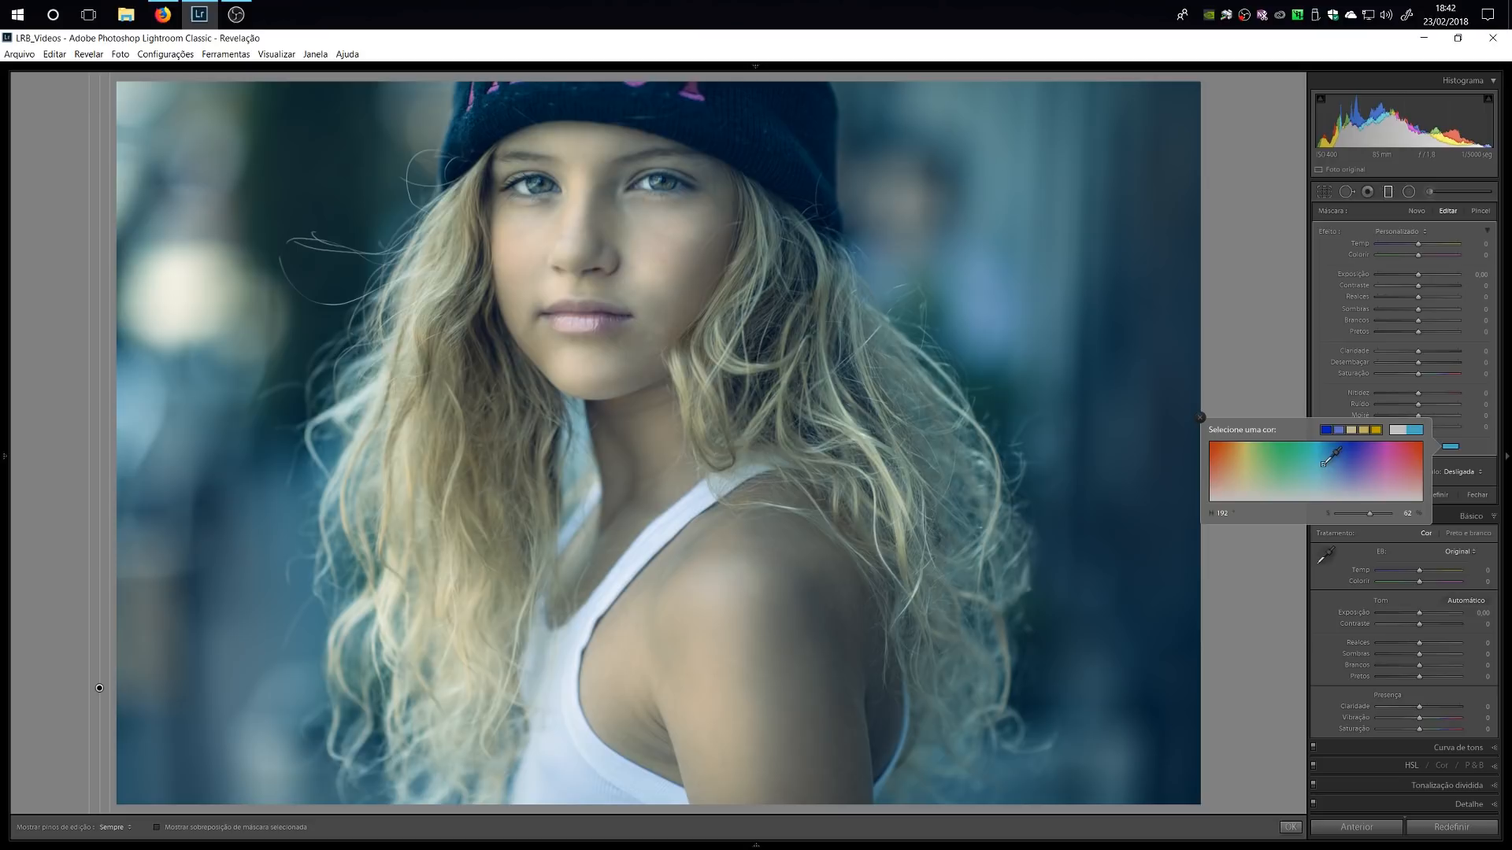
pyautogui.click(1201, 419)
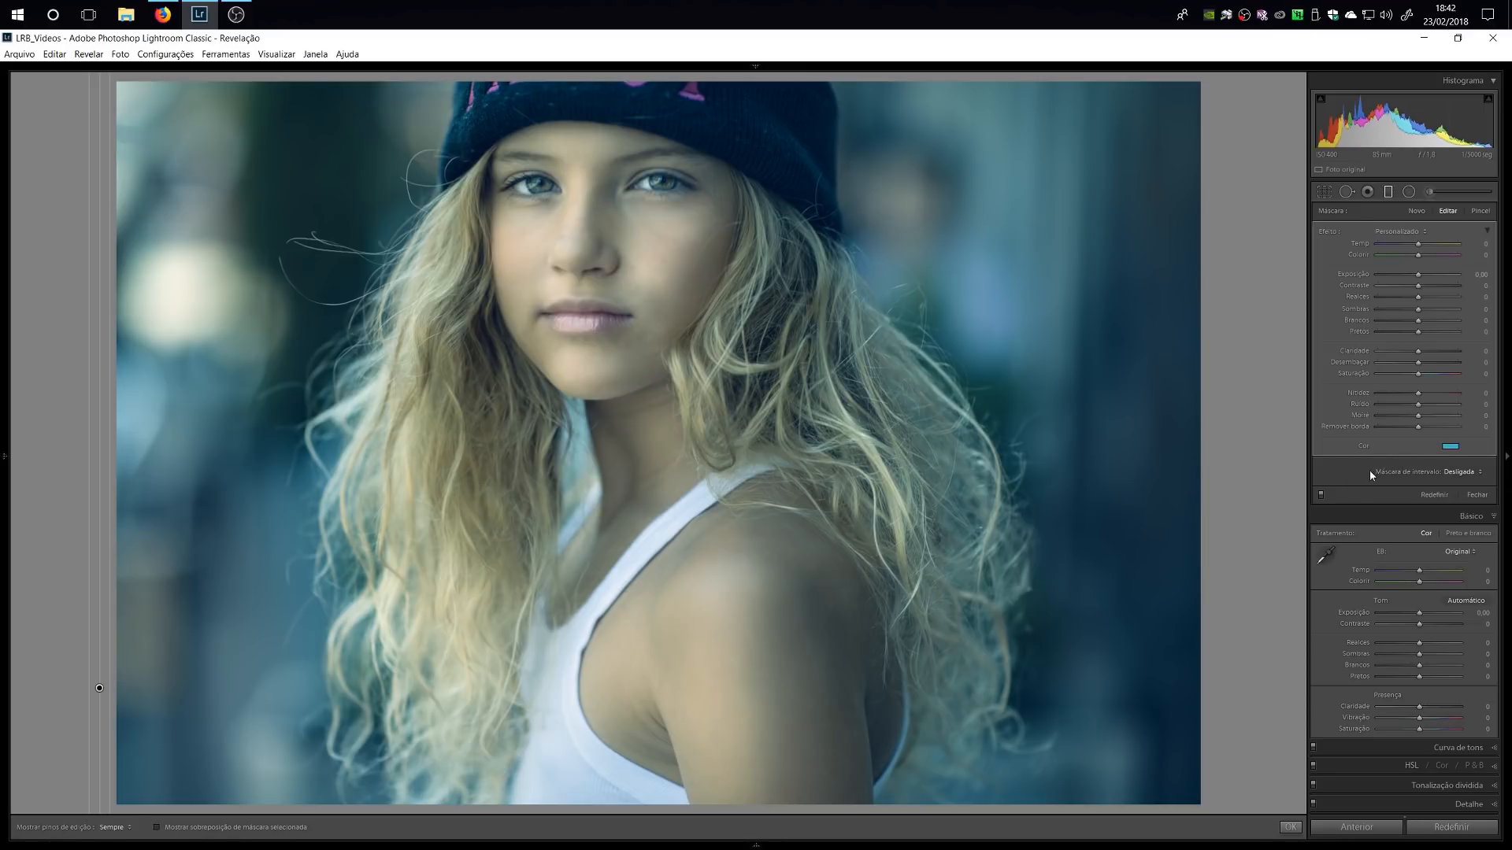
# Restrict the blue filter with a Luminância range mask set to 0/55, and compare the photo with the filter off and on.
pyautogui.click(1461, 473)
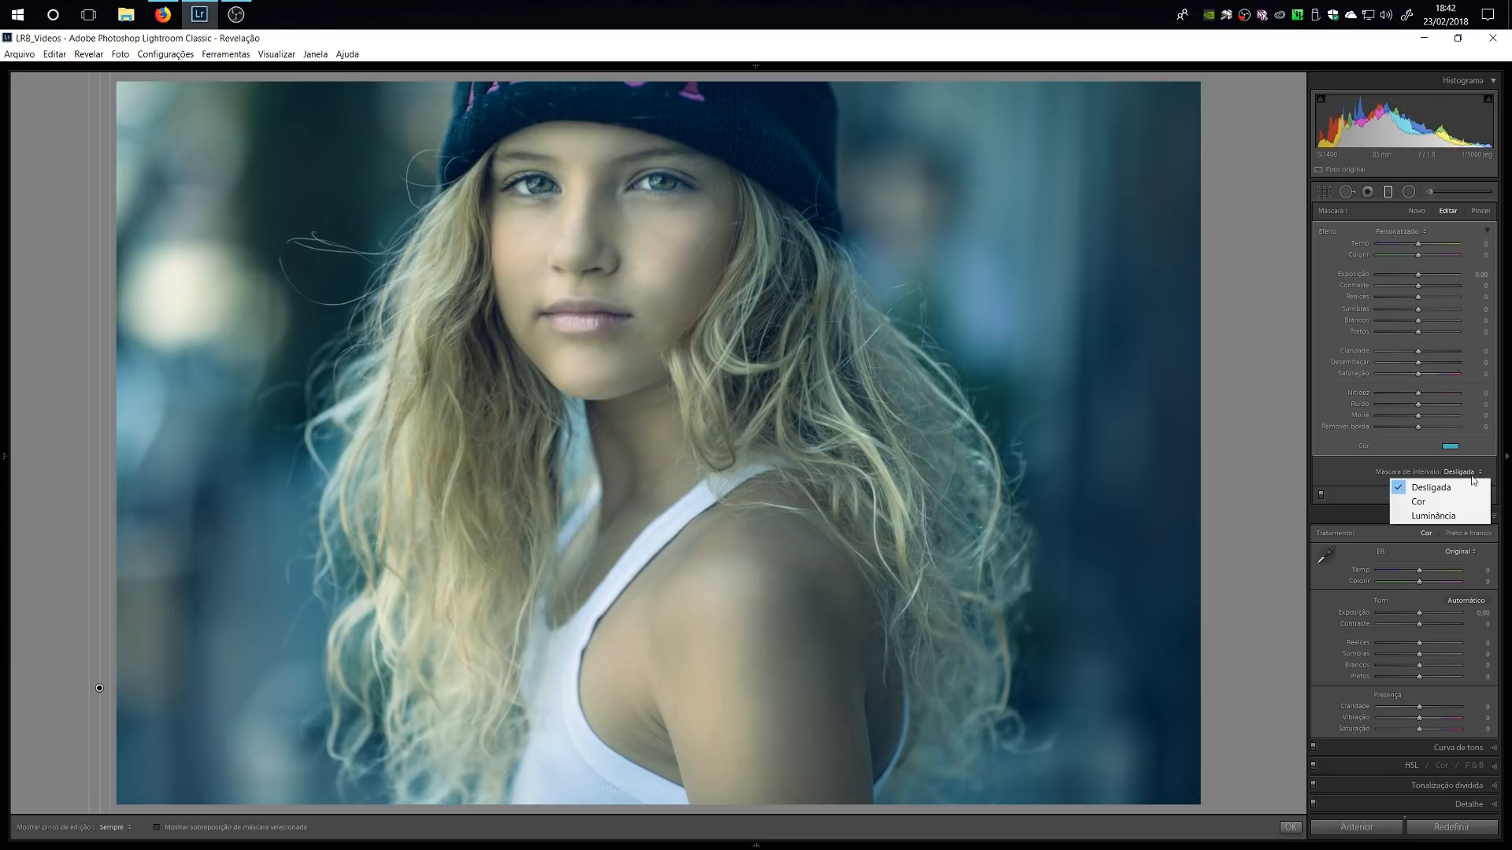
pyautogui.click(1433, 517)
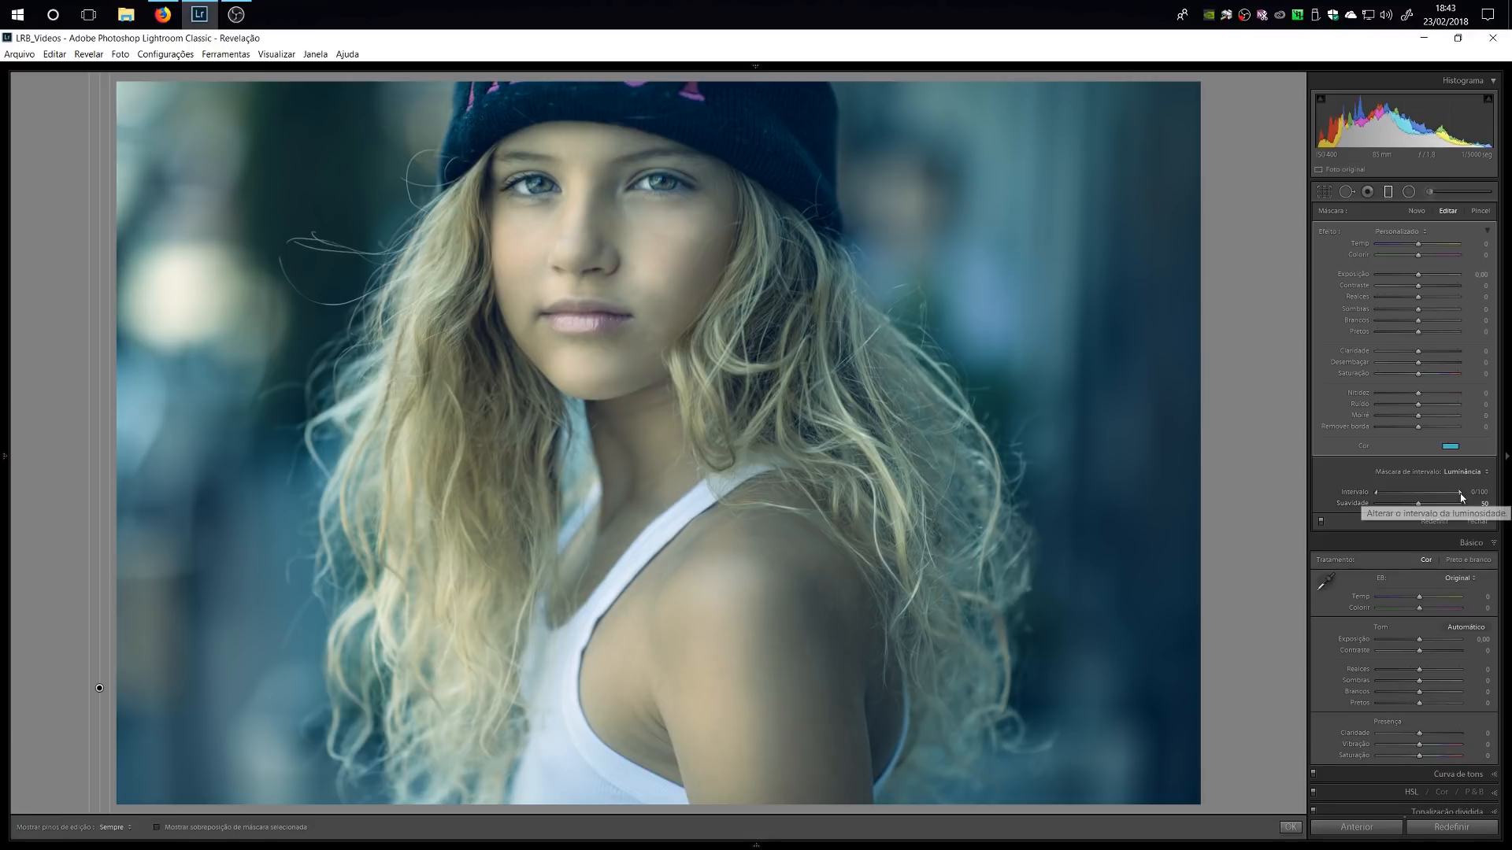
pyautogui.moveTo(1461, 495); pyautogui.dragTo(1422, 496)
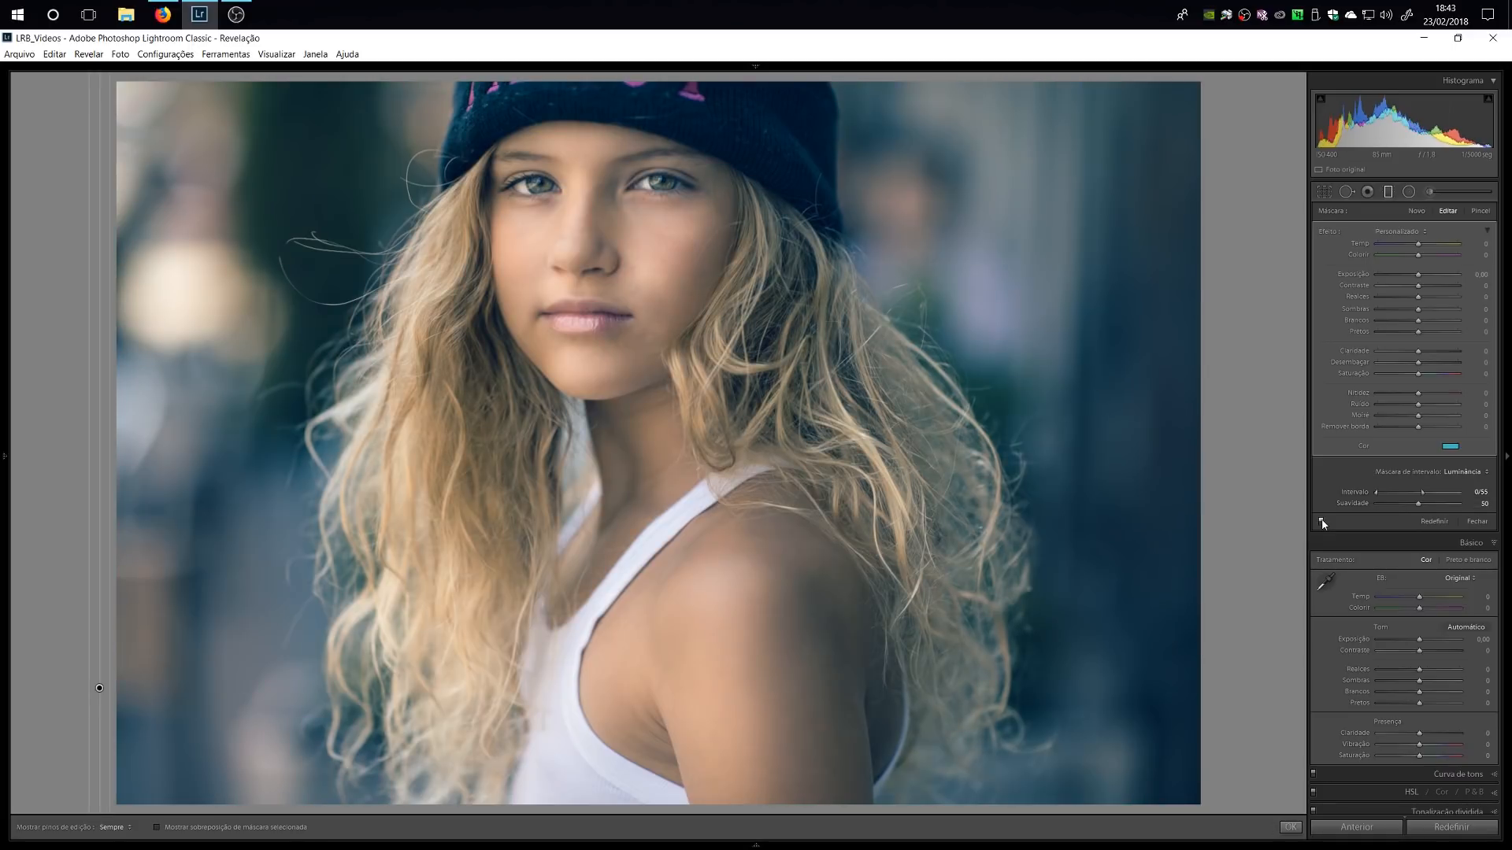
pyautogui.click(1322, 521)
pyautogui.click(1322, 522)
# Refine the blue filter's luminance mask to range 0/40 and smoothness 37, checking it with the mask overlay.
pyautogui.click(247, 829)
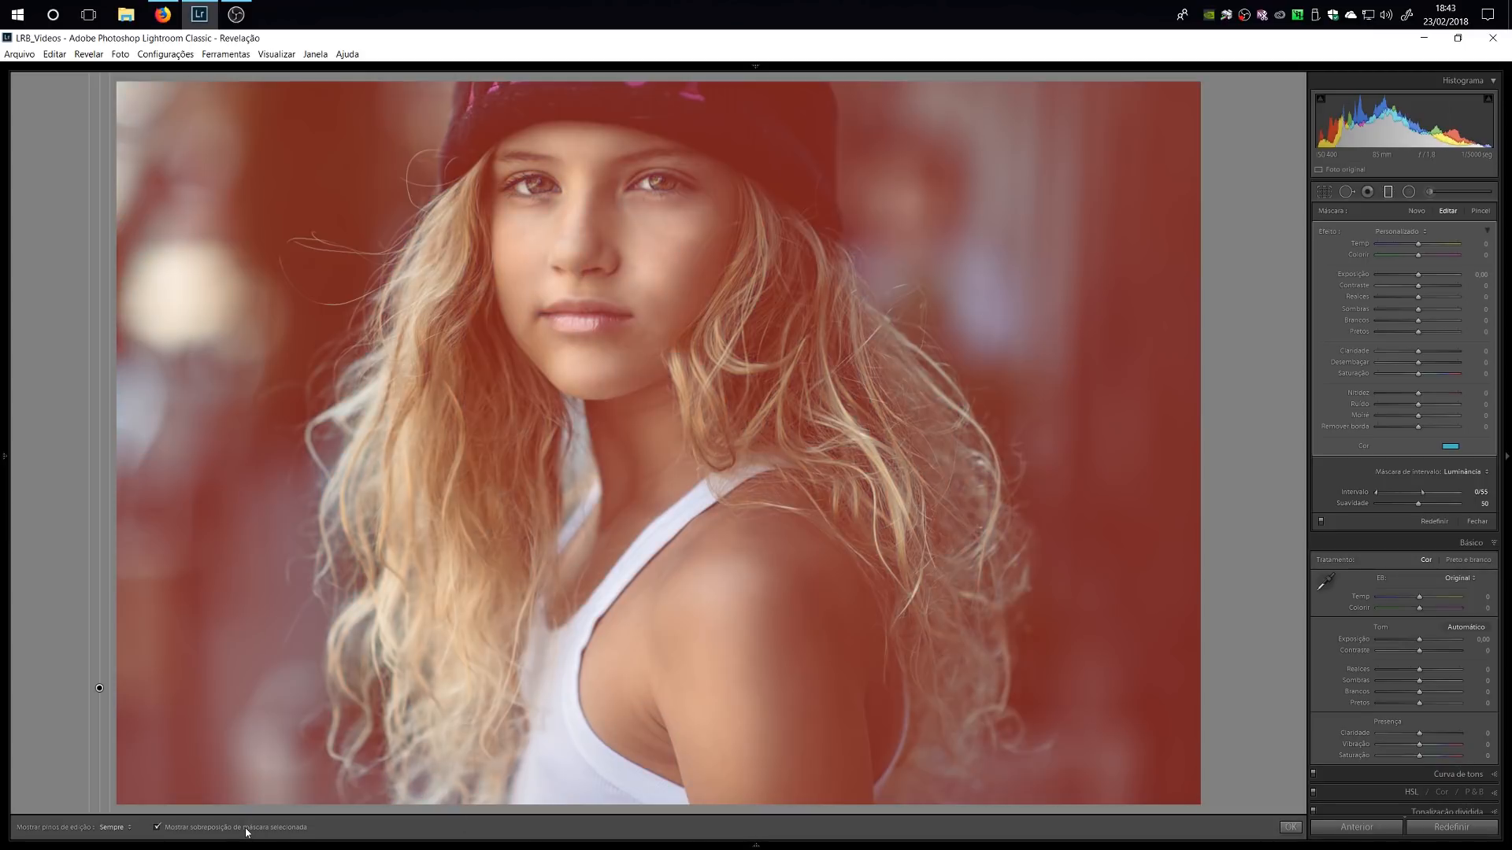
pyautogui.moveTo(1418, 504)
pyautogui.mouseDown()
pyautogui.moveTo(1358, 503)
pyautogui.moveTo(1434, 505)
pyautogui.moveTo(1410, 502)
pyautogui.mouseUp()
pyautogui.click(258, 828)
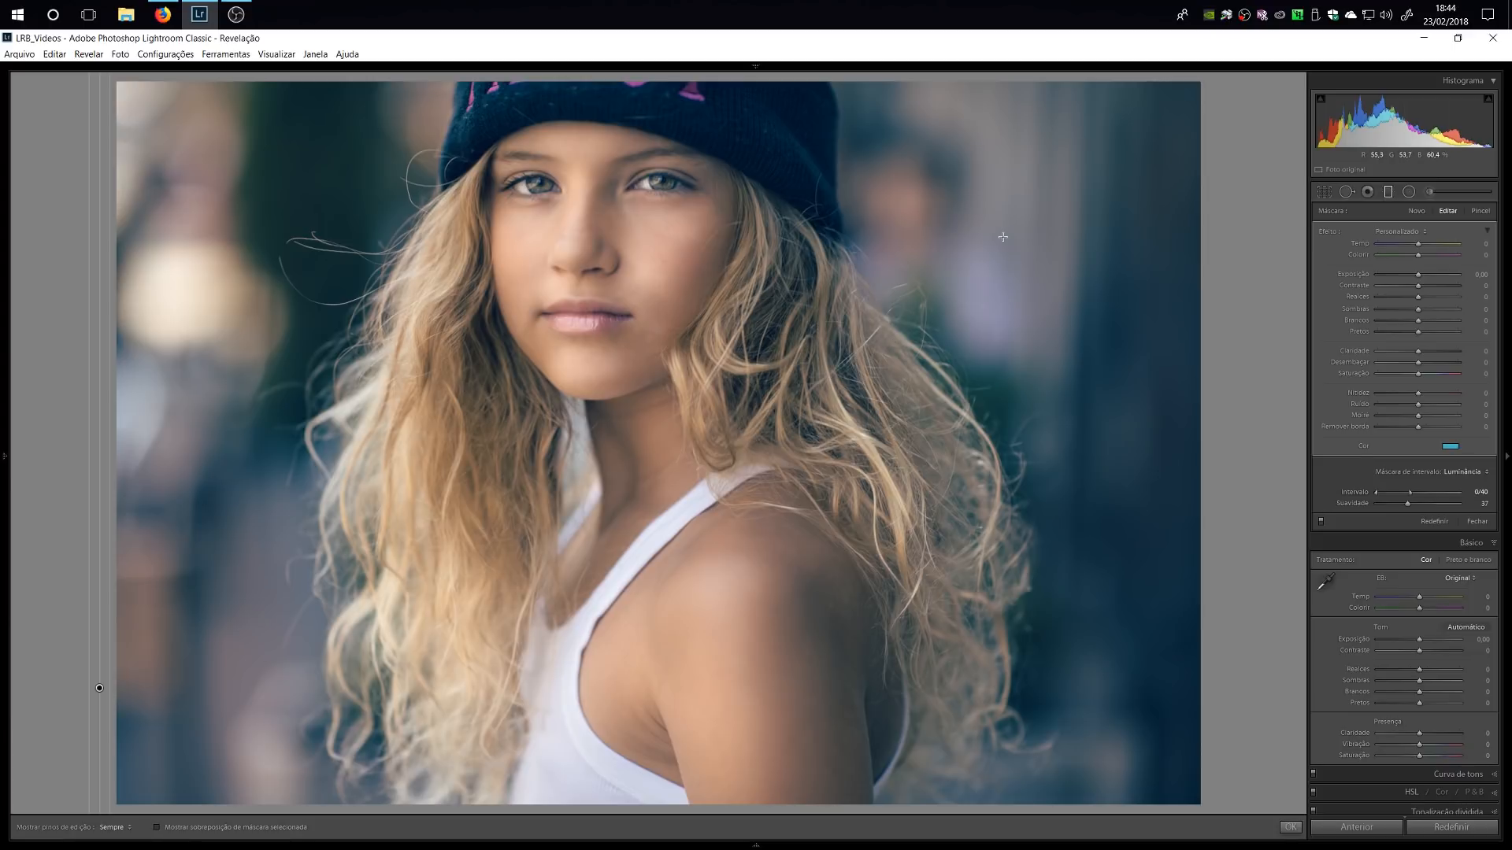
# Add a new graduated filter just outside the photo's left edge so it covers the whole image, and show its mask overlay.
pyautogui.click(1420, 213)
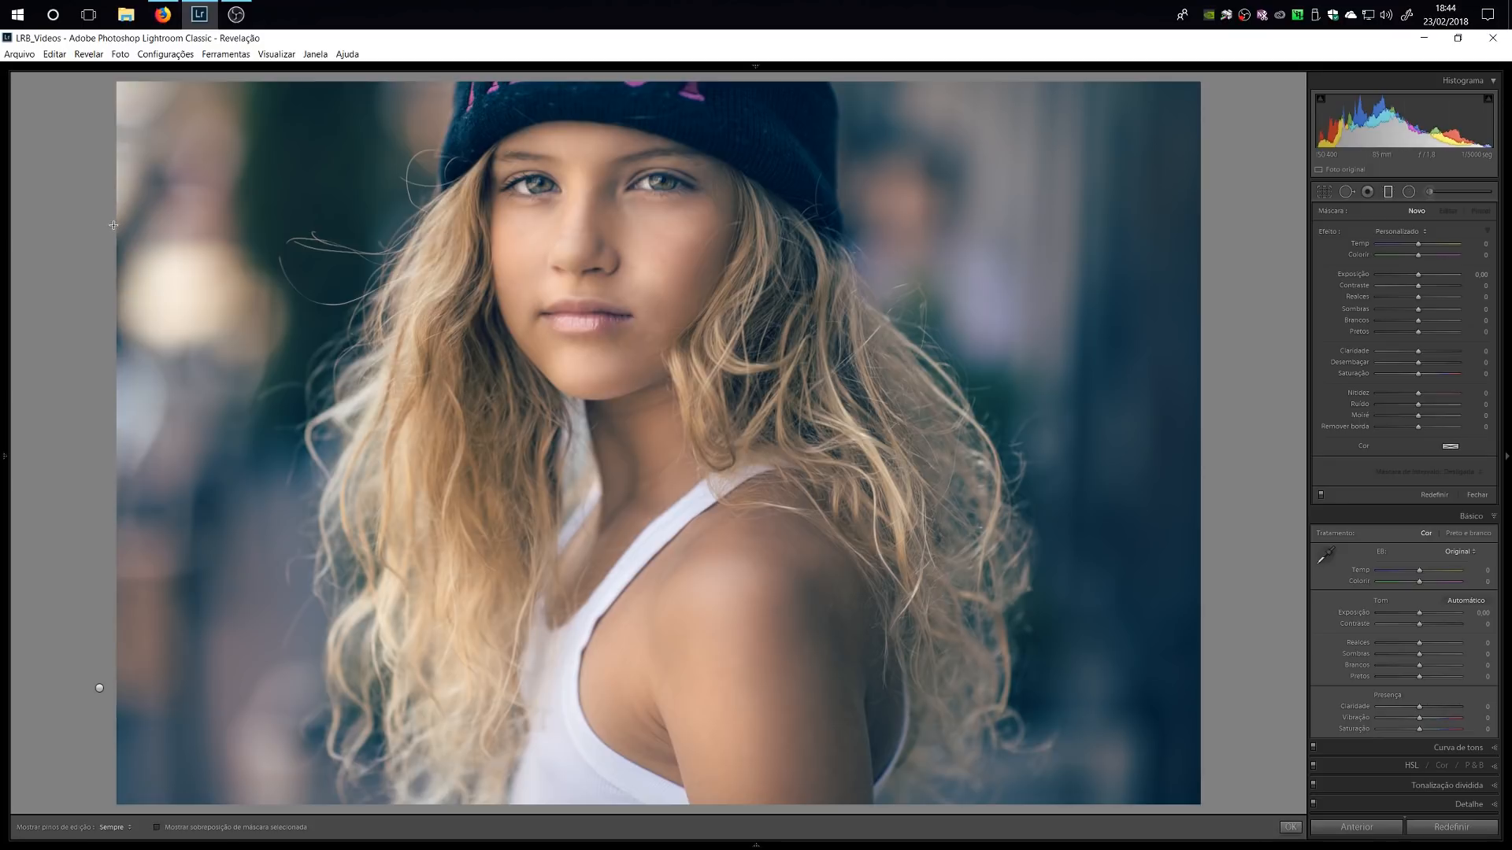
pyautogui.moveTo(114, 226); pyautogui.dragTo(97, 227)
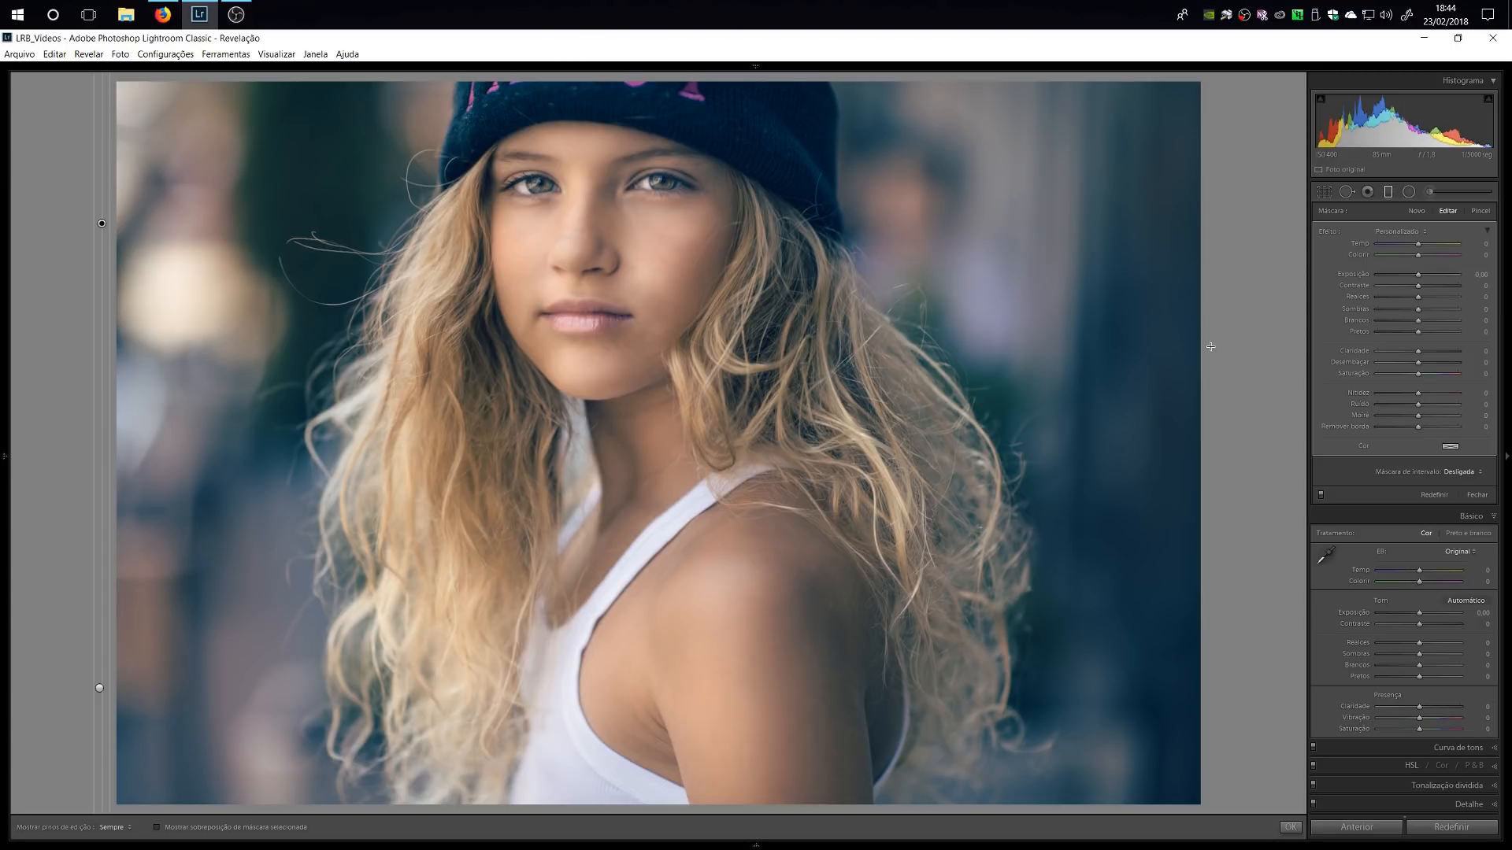
pyautogui.press('o')
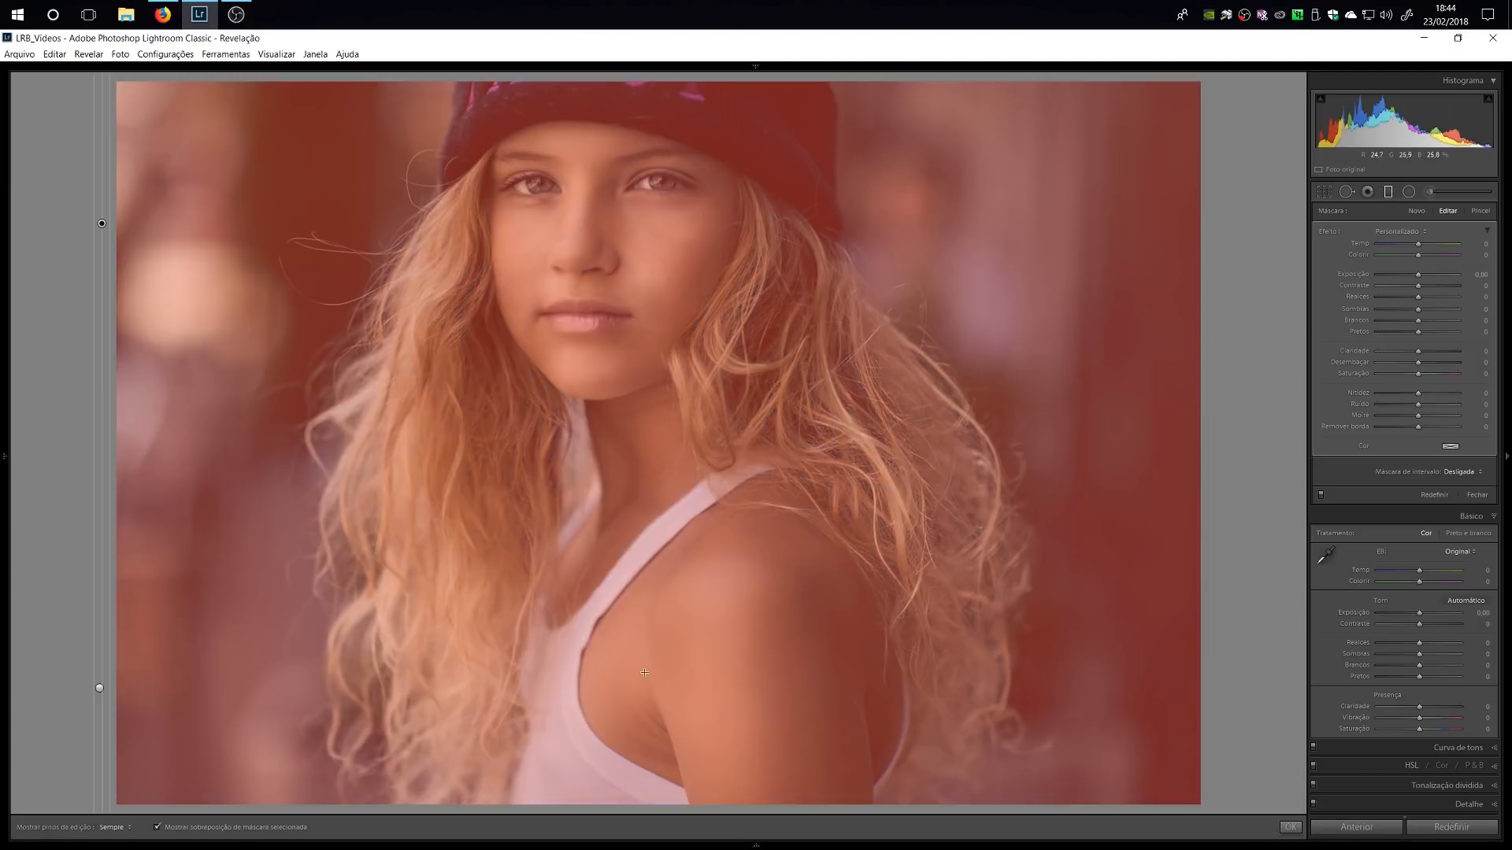
# Limit the new filter to the highlights with a Luminância range mask of 88/100 and smoothness 30, and hide the overlay.
pyautogui.click(1461, 471)
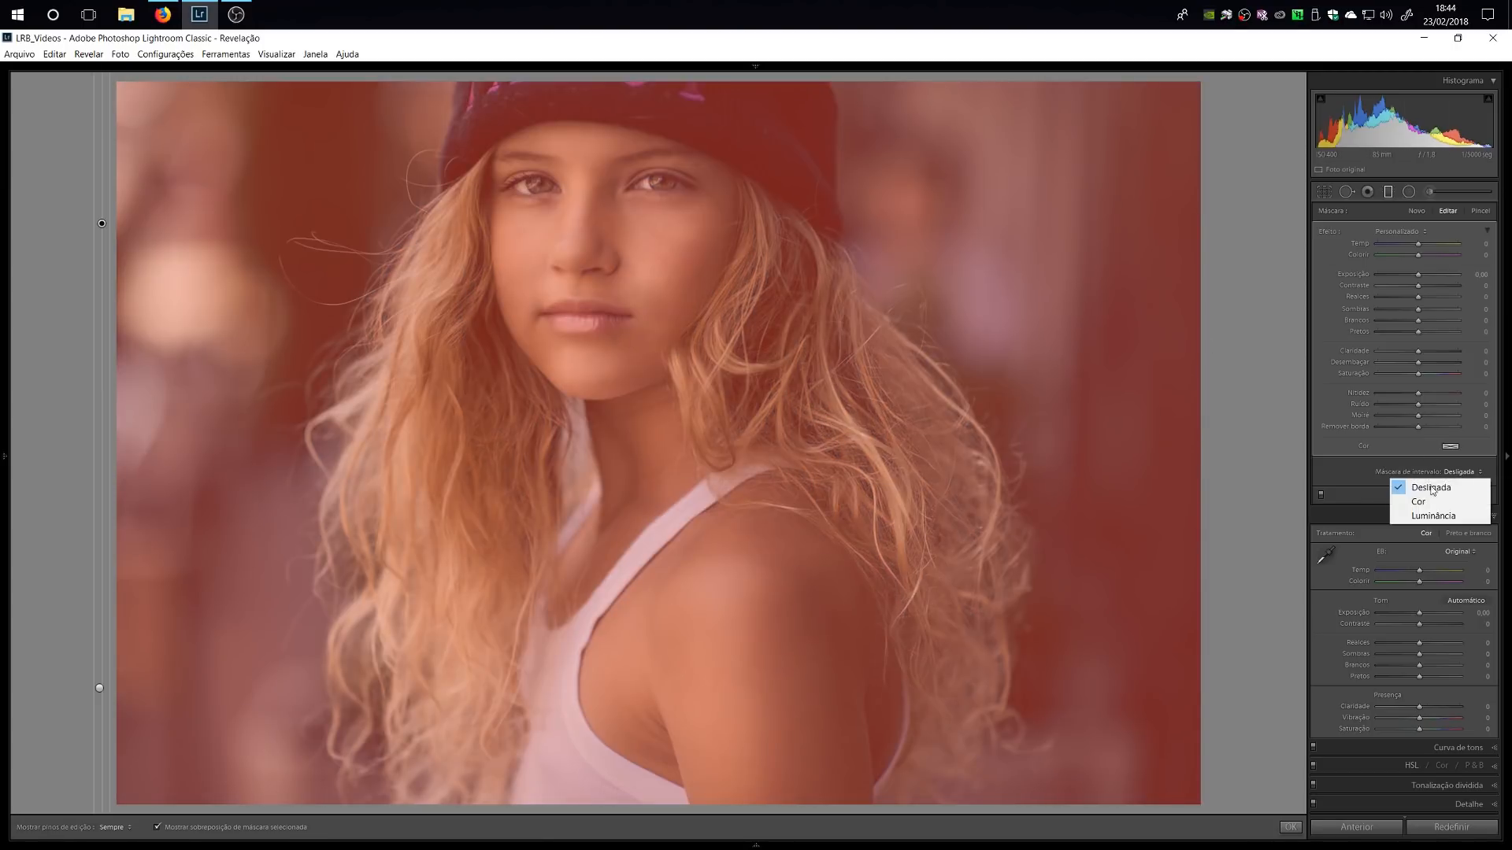
pyautogui.click(1425, 518)
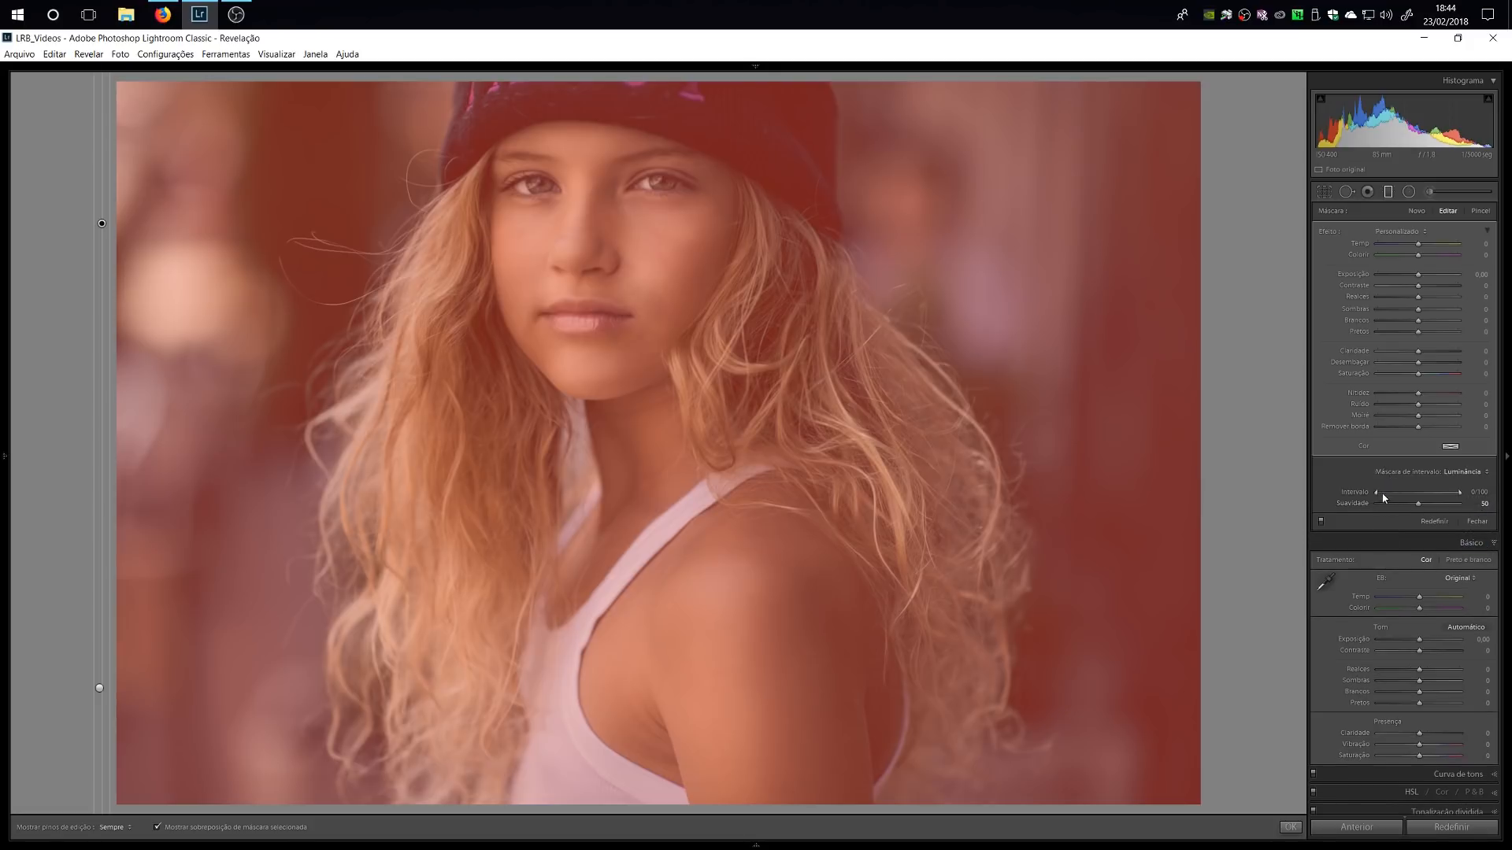
pyautogui.moveTo(1375, 492)
pyautogui.mouseDown()
pyautogui.moveTo(1451, 494)
pyautogui.moveTo(1353, 510)
pyautogui.mouseUp()
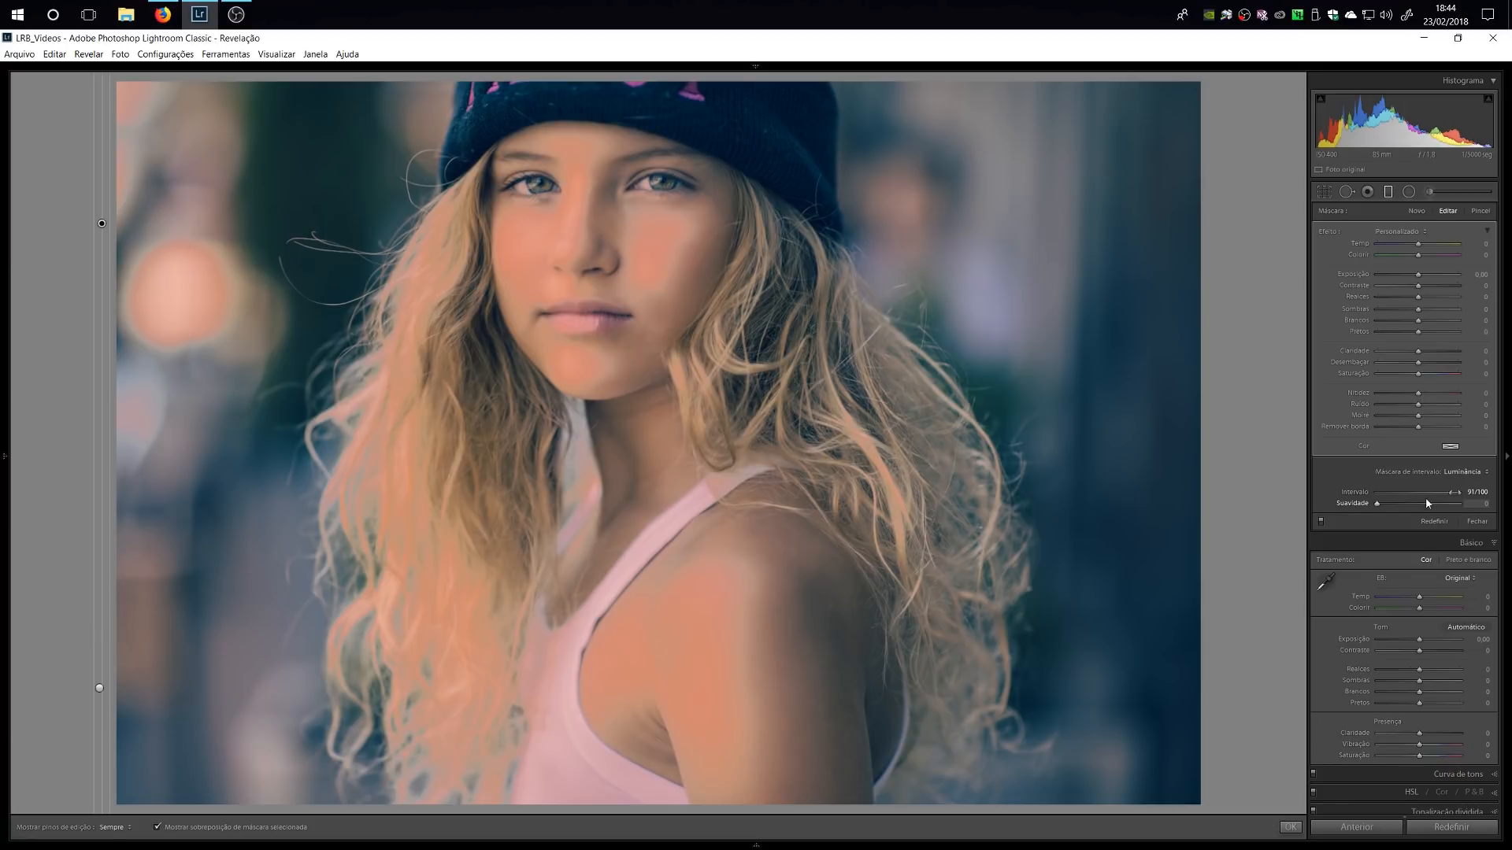
pyautogui.moveTo(1453, 493); pyautogui.dragTo(1404, 510)
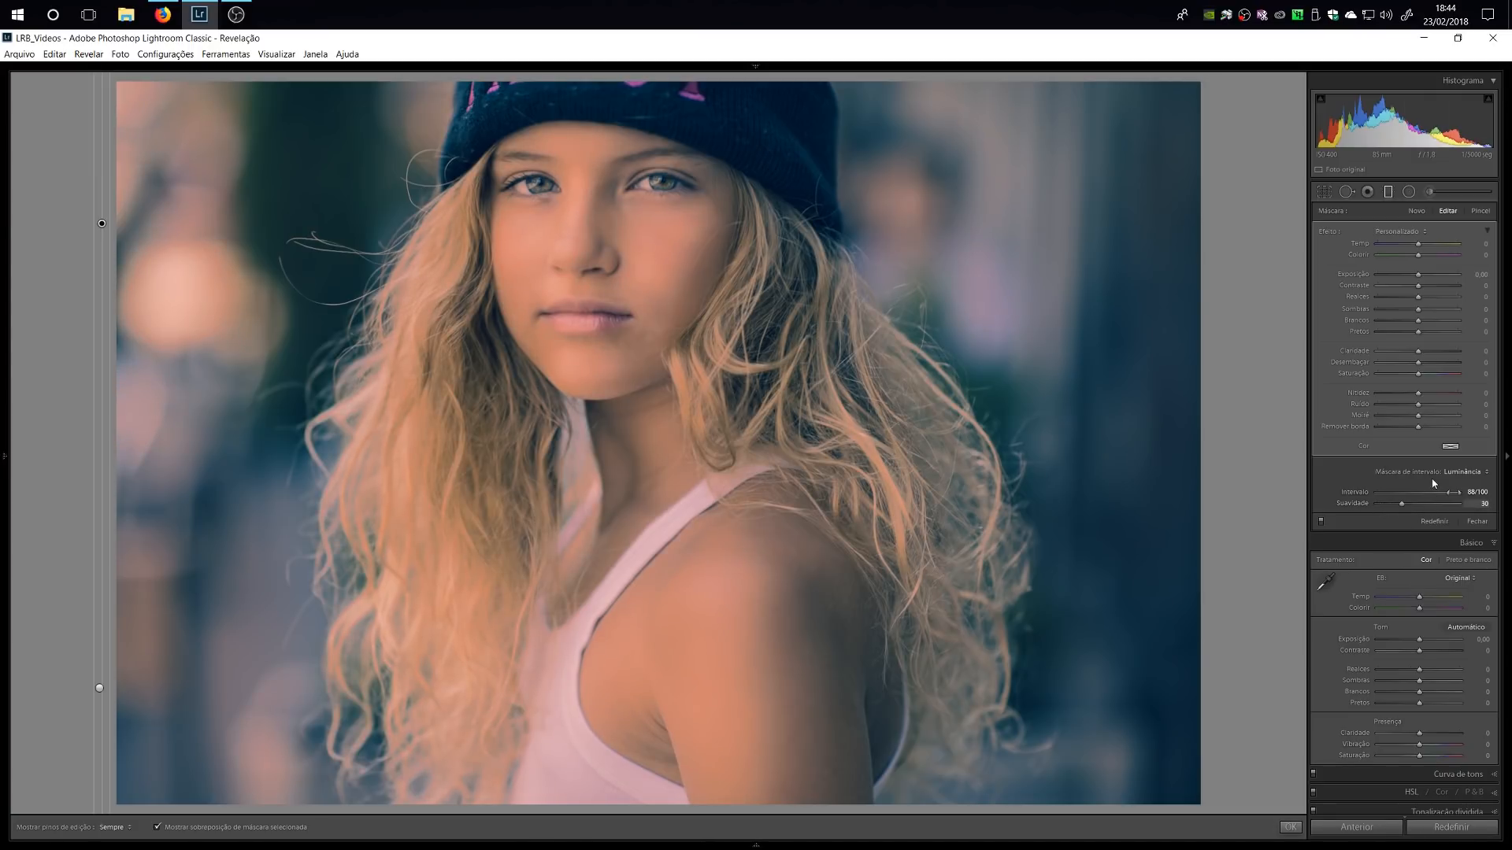
pyautogui.press('o')
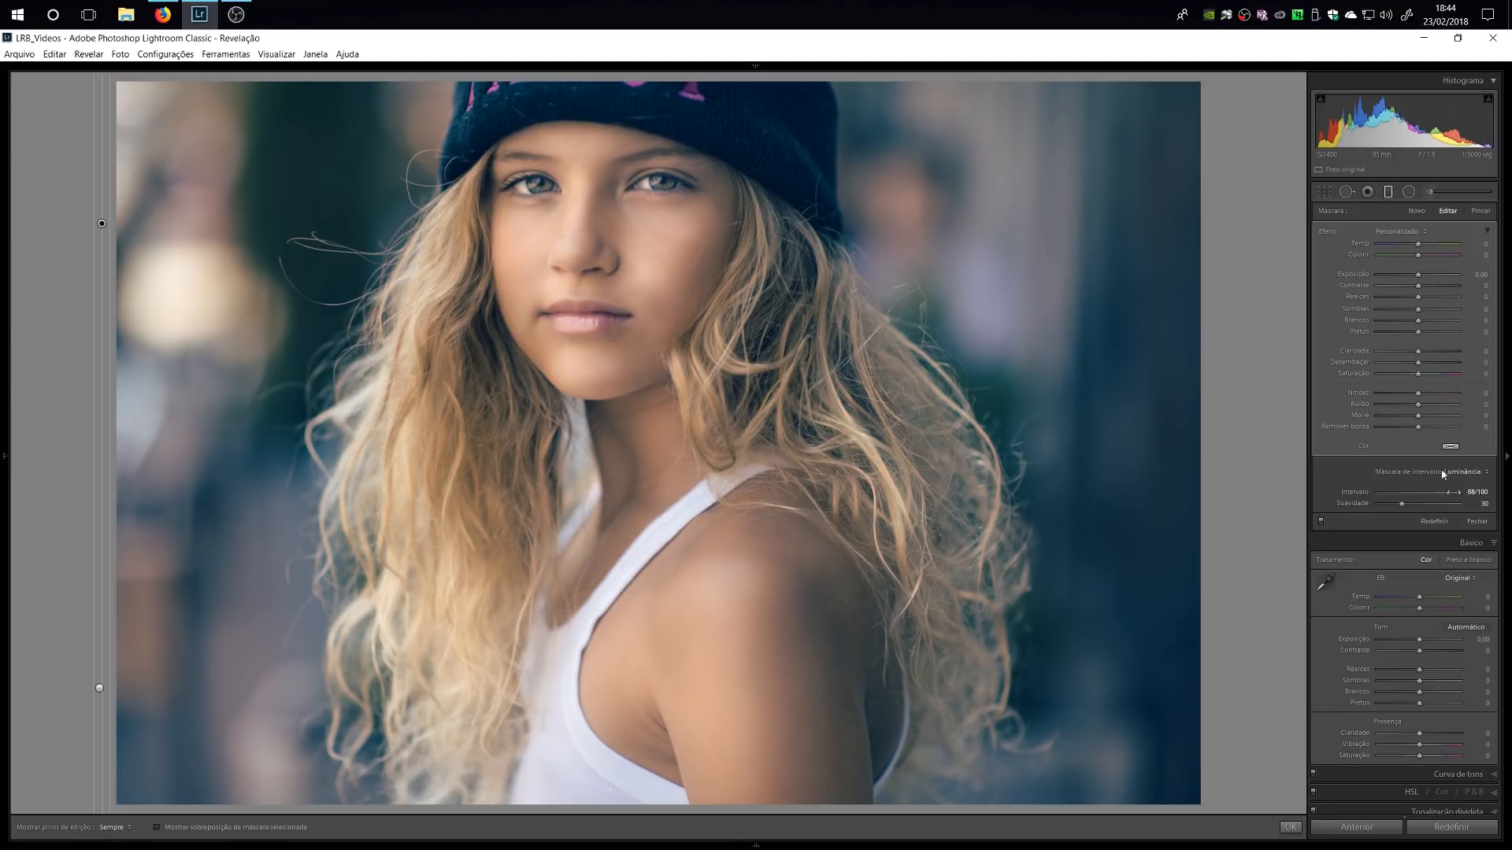
# Tint the highlights filter with the fourth saved colour swatch, a muted yellow.
pyautogui.click(1449, 447)
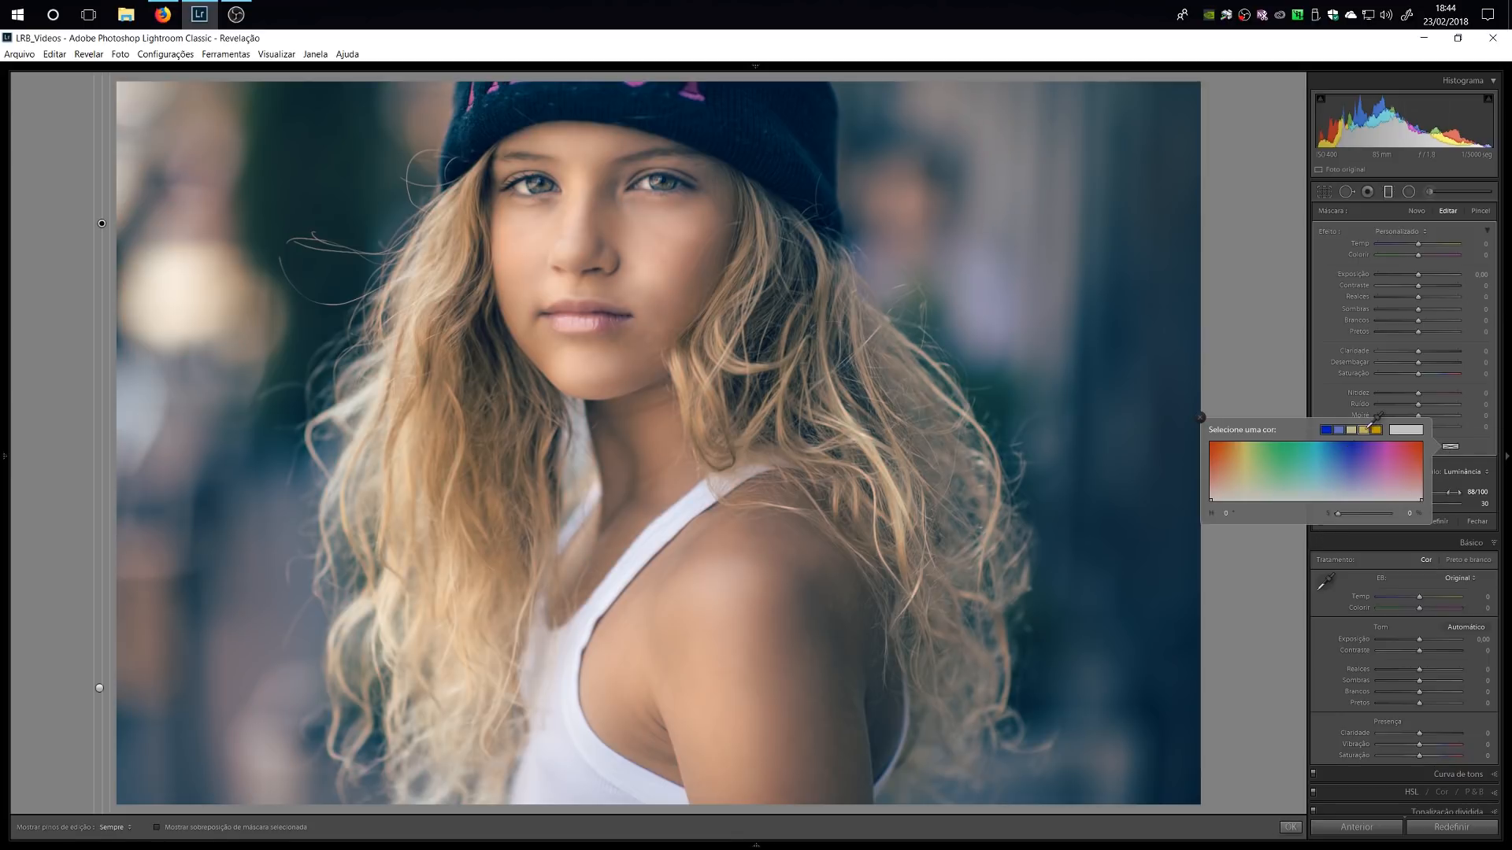
pyautogui.click(1368, 430)
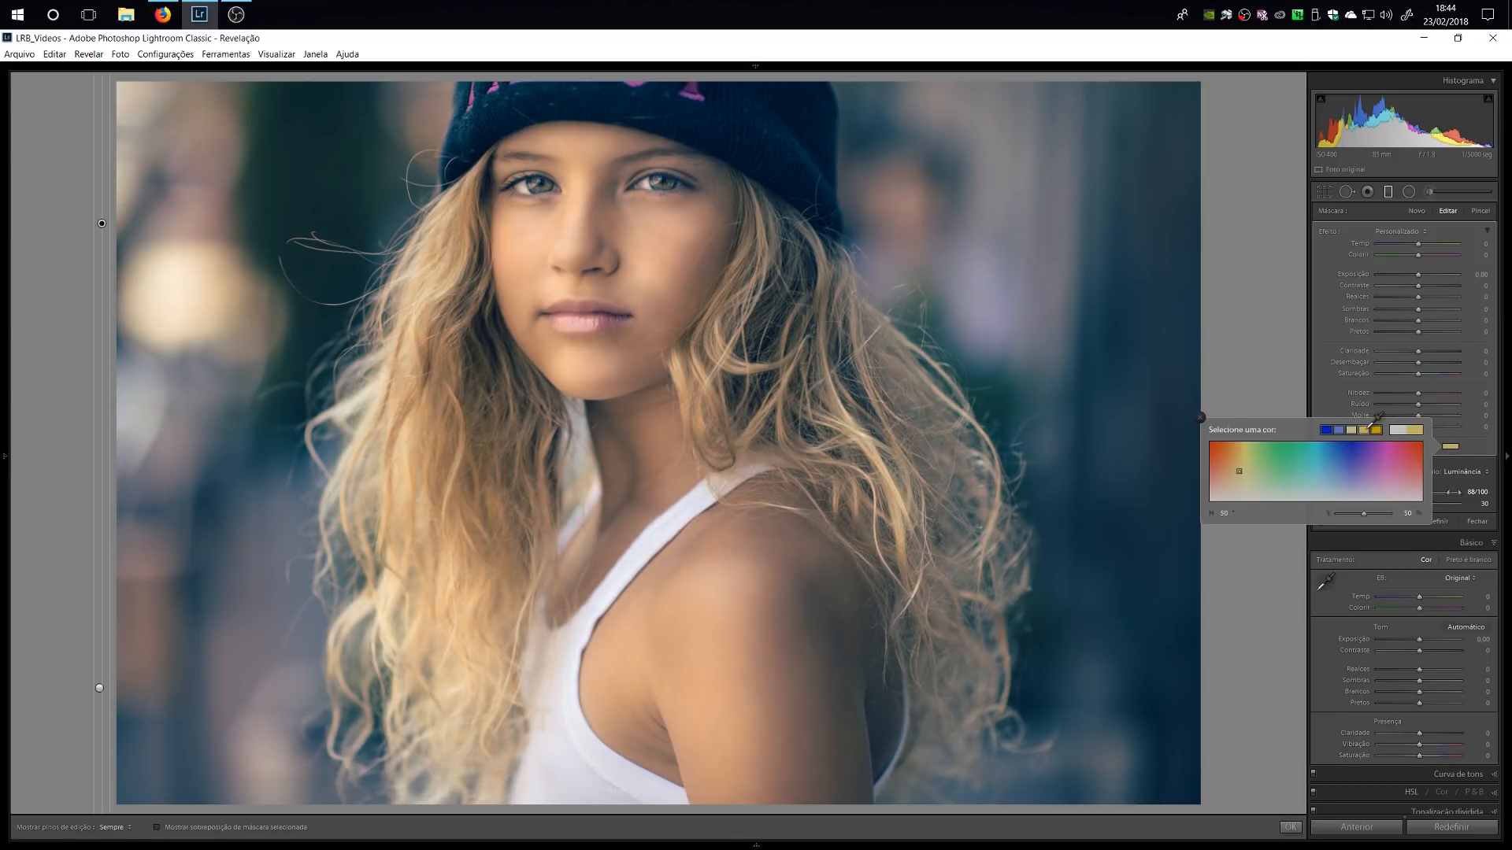
pyautogui.click(1200, 417)
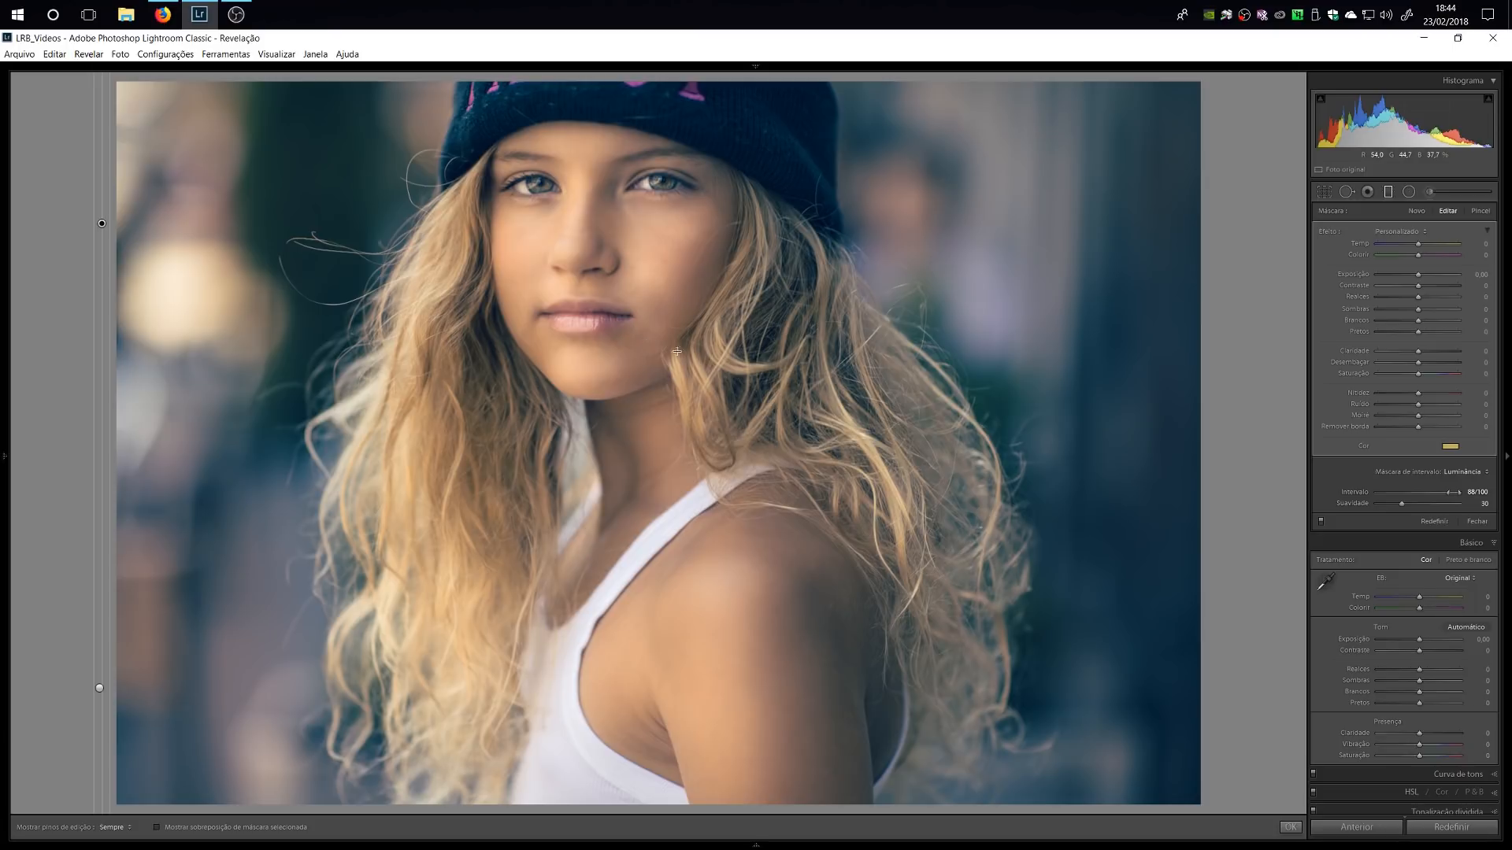
# Add a graduated filter outside the photo's right edge, limited by a Luminância range mask of 55/88 with smoothness 0, checking the overlay.
pyautogui.click(1417, 212)
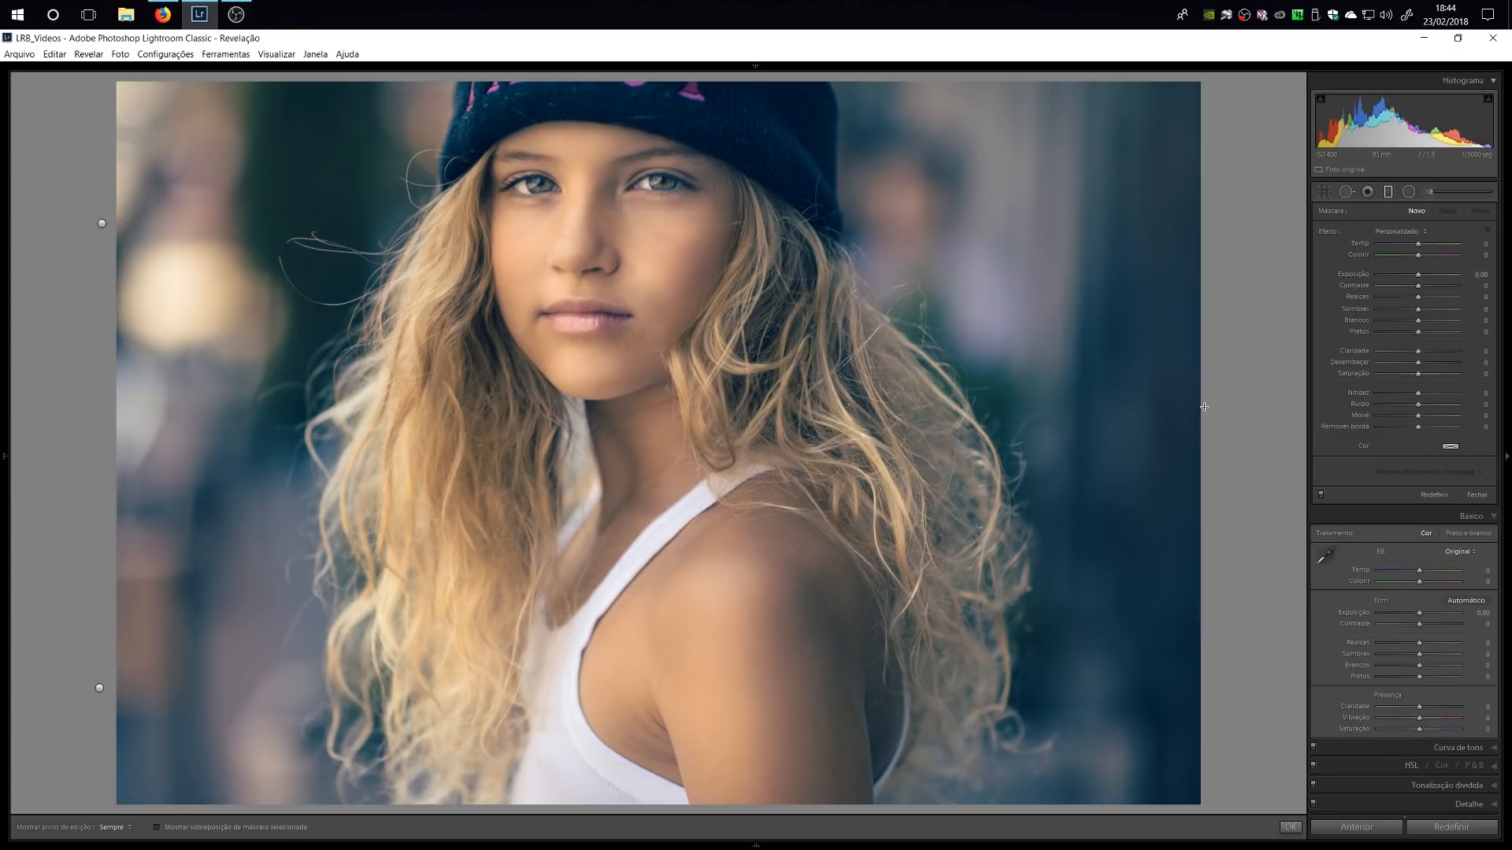
pyautogui.moveTo(1204, 406); pyautogui.dragTo(1224, 407)
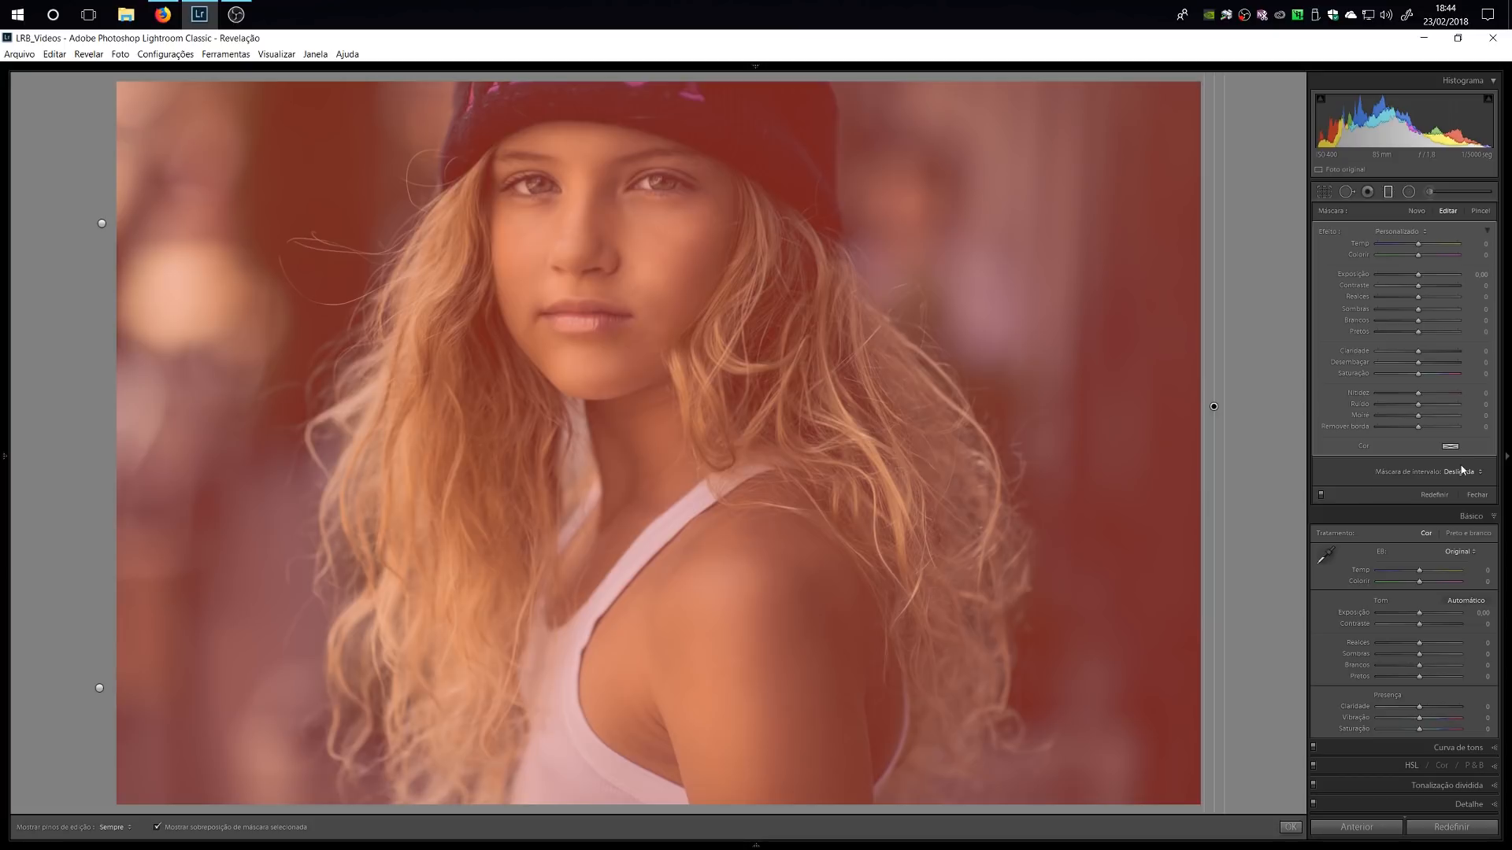
pyautogui.click(1462, 473)
pyautogui.click(1448, 514)
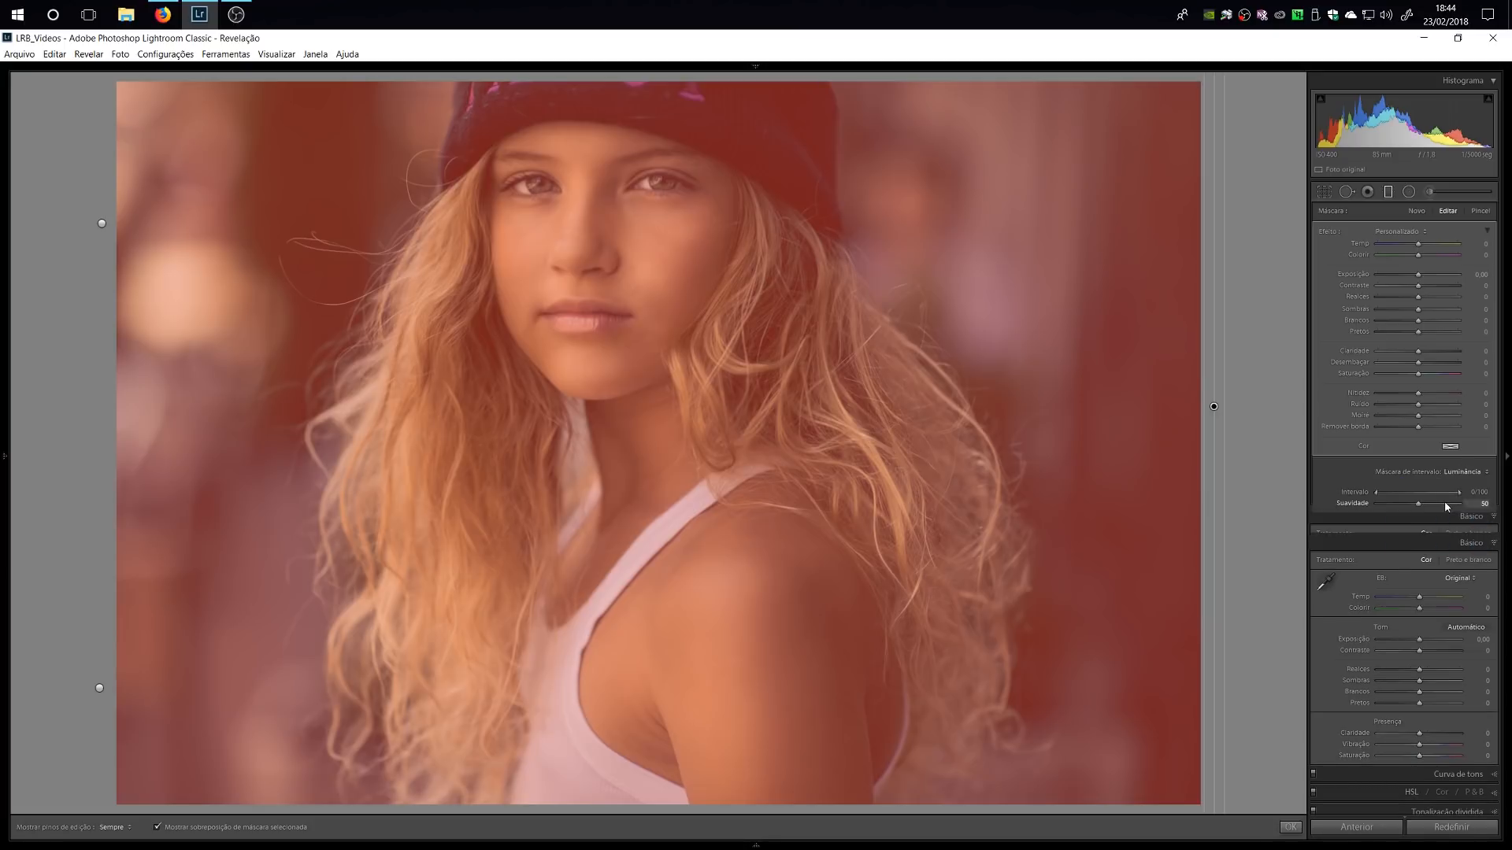
pyautogui.moveTo(1455, 495); pyautogui.dragTo(1346, 509)
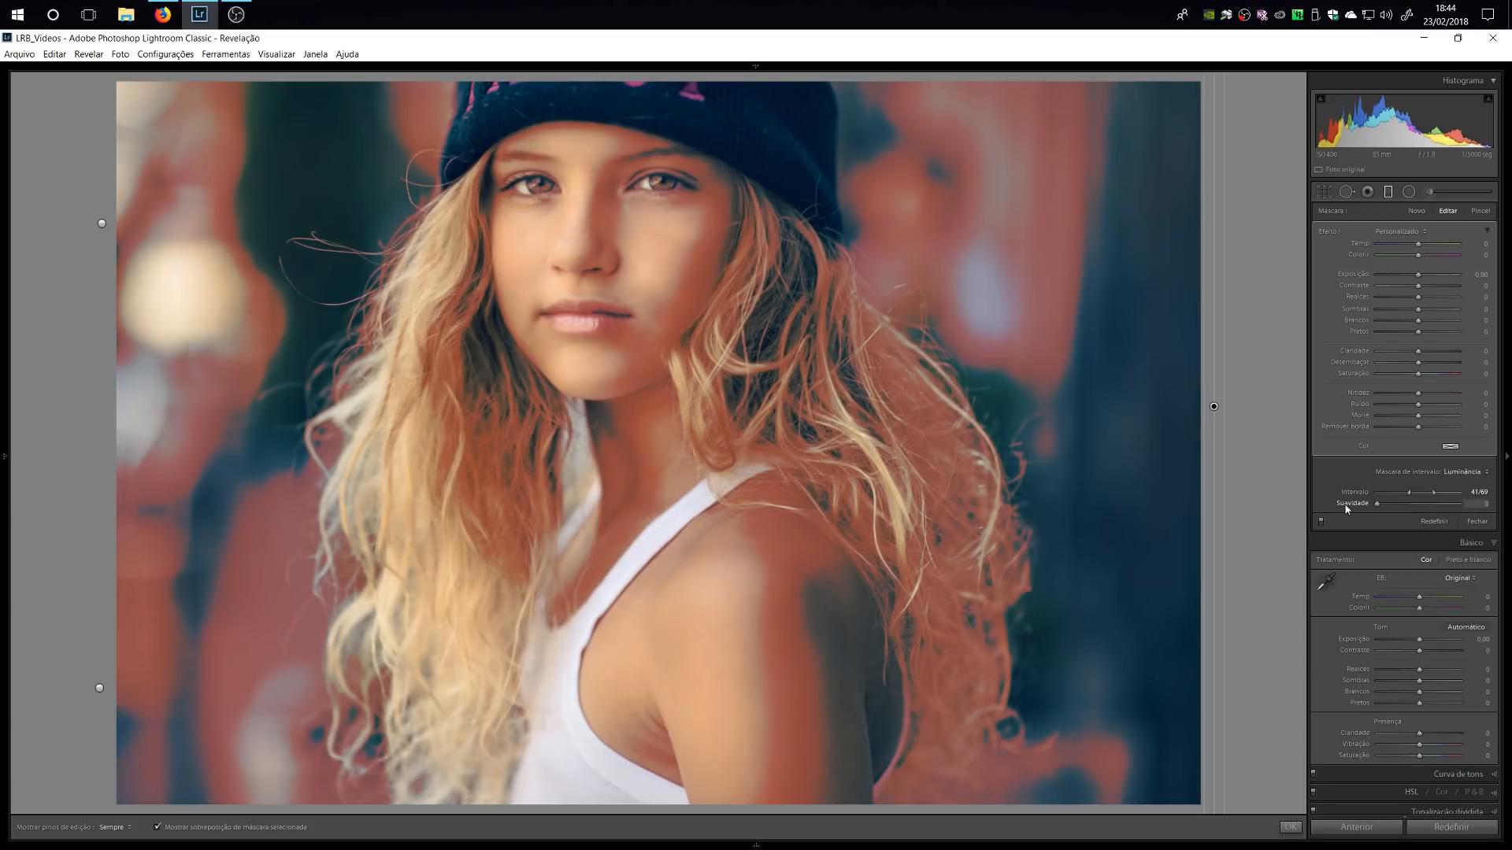
pyautogui.moveTo(1434, 492); pyautogui.dragTo(1449, 499)
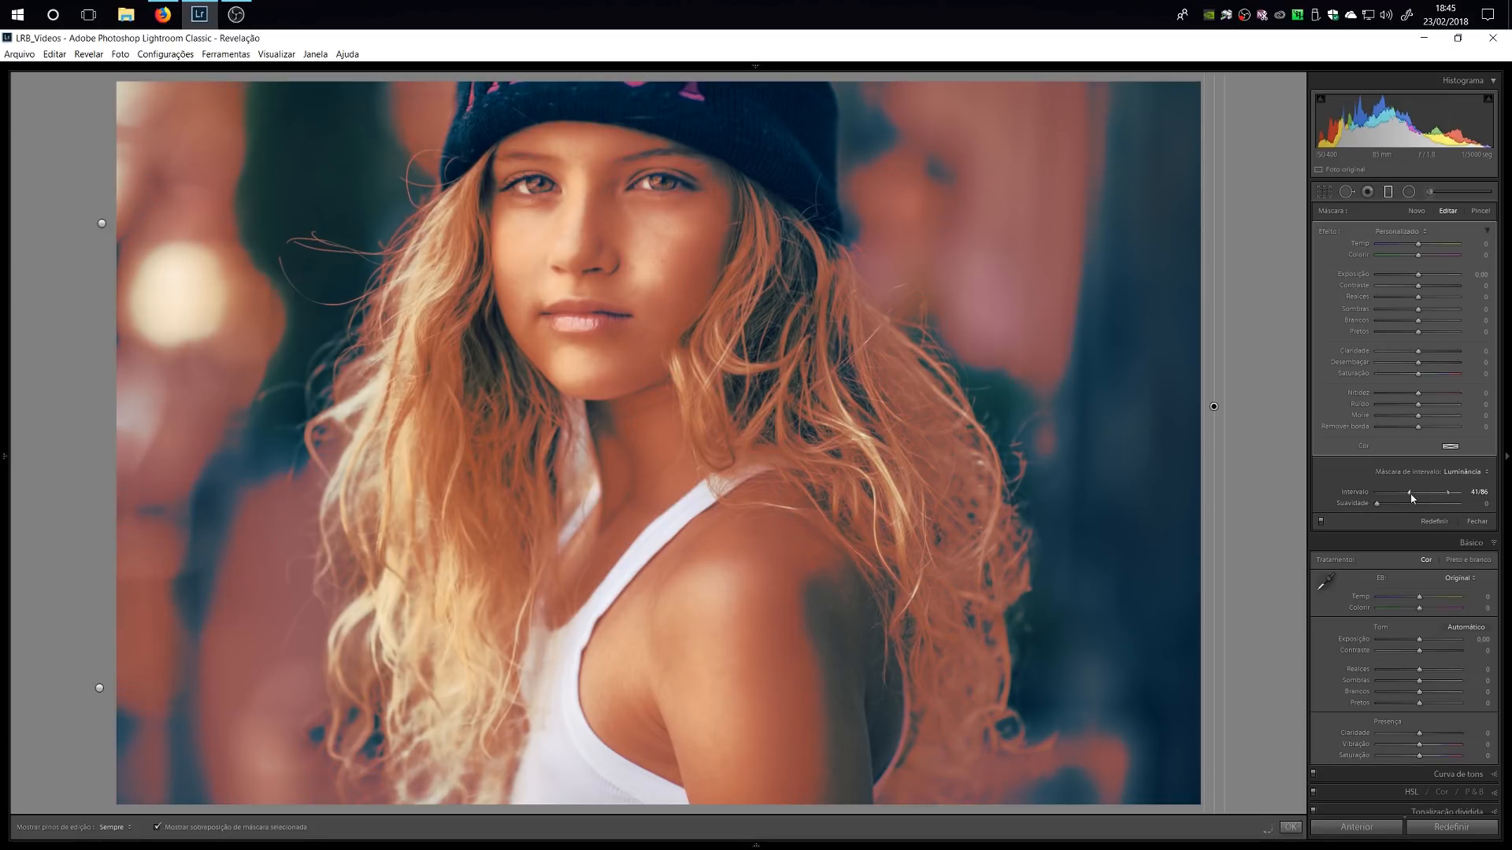
pyautogui.moveTo(1412, 497); pyautogui.dragTo(1450, 496)
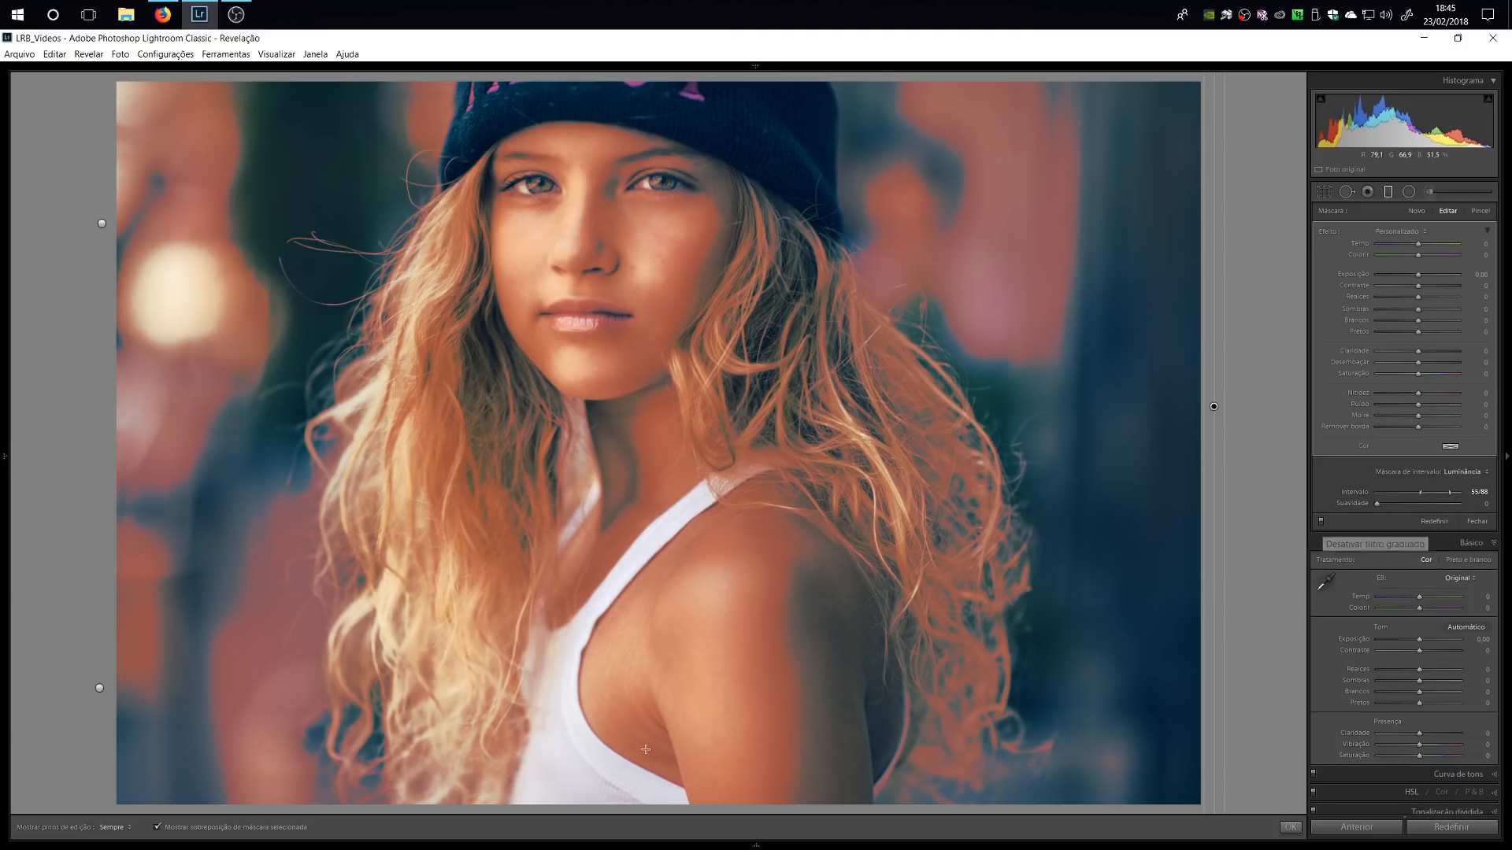
pyautogui.click(195, 830)
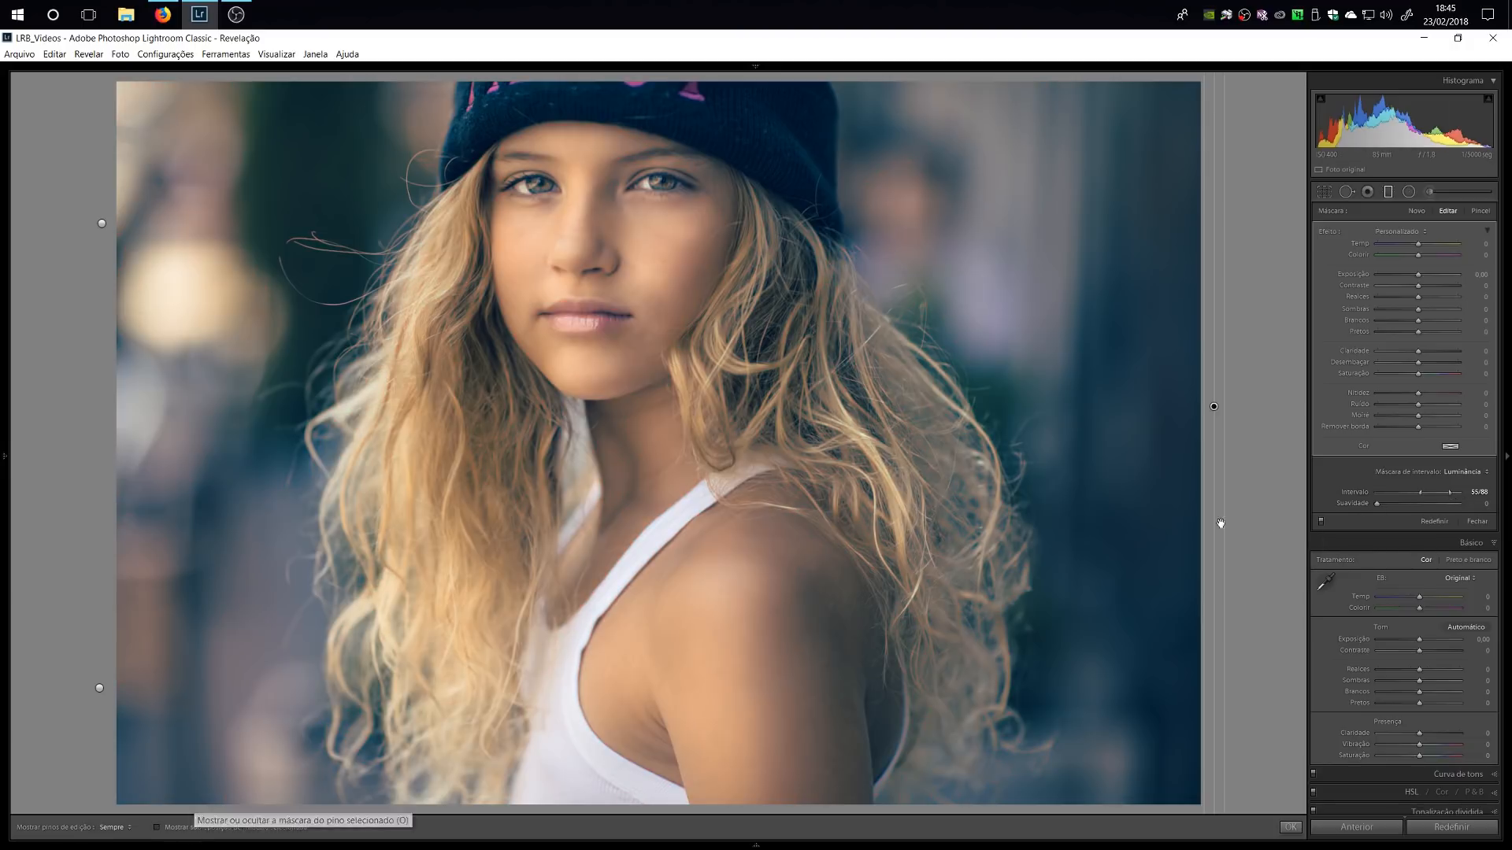
# Tint the midtones filter yellow-orange with hue 47, saturation 48, and set its range mask smoothness to 36.
pyautogui.click(1449, 447)
pyautogui.click(1236, 458)
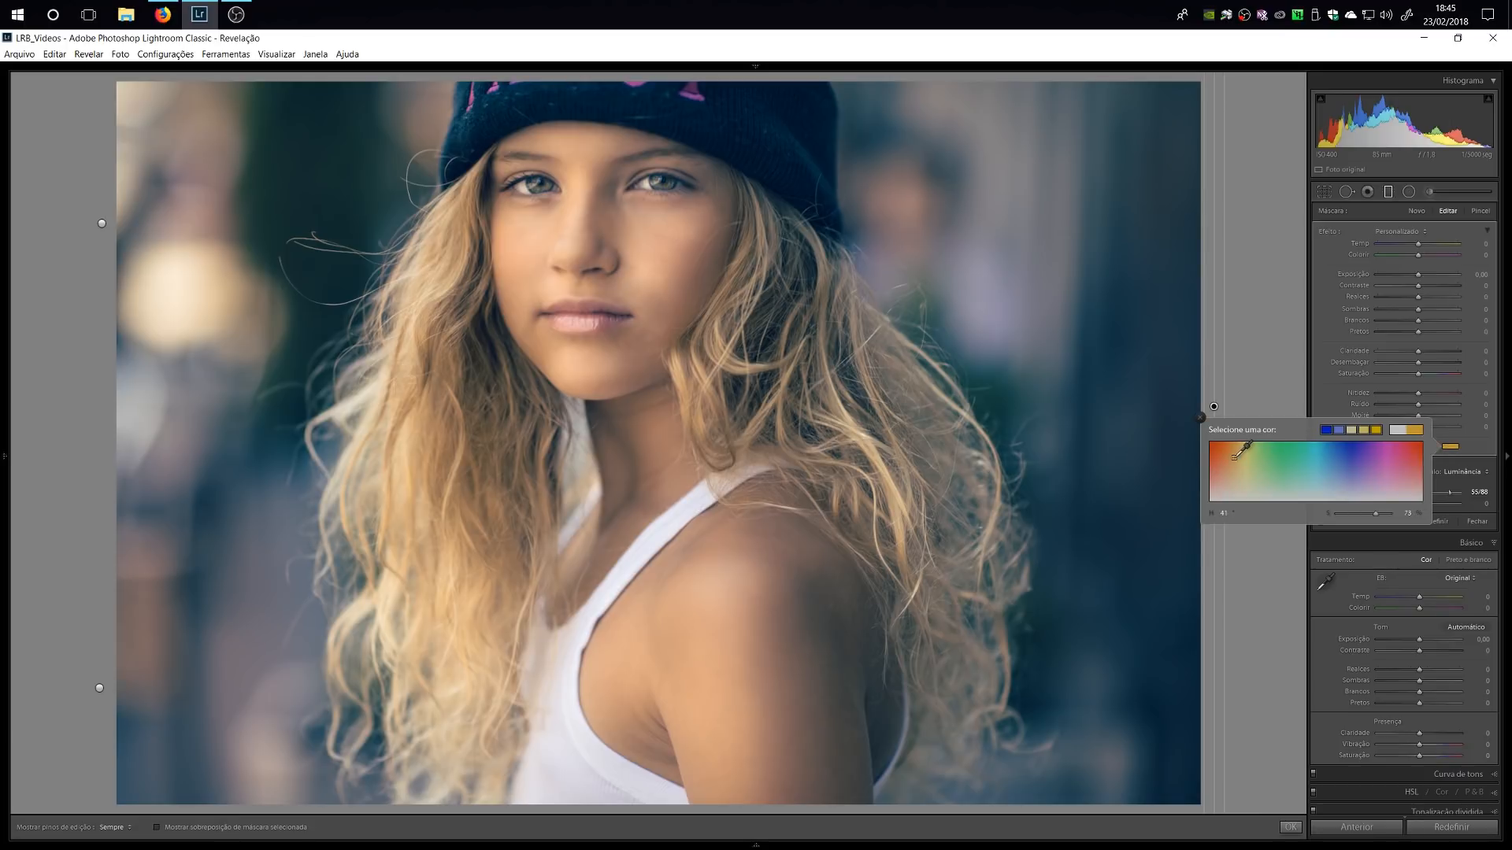
pyautogui.moveTo(1238, 457); pyautogui.dragTo(1238, 476)
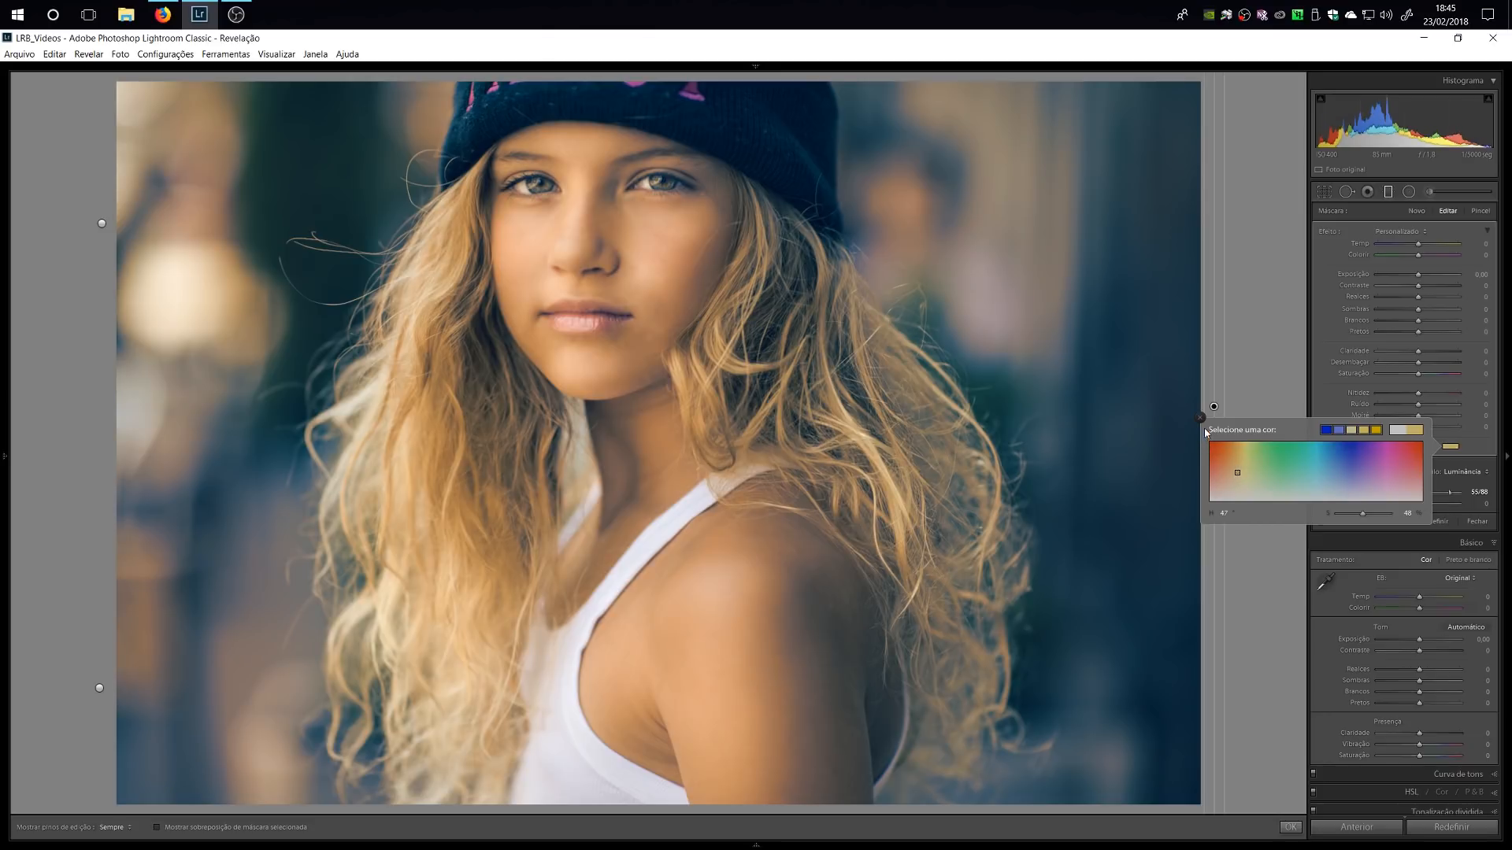
pyautogui.click(1200, 418)
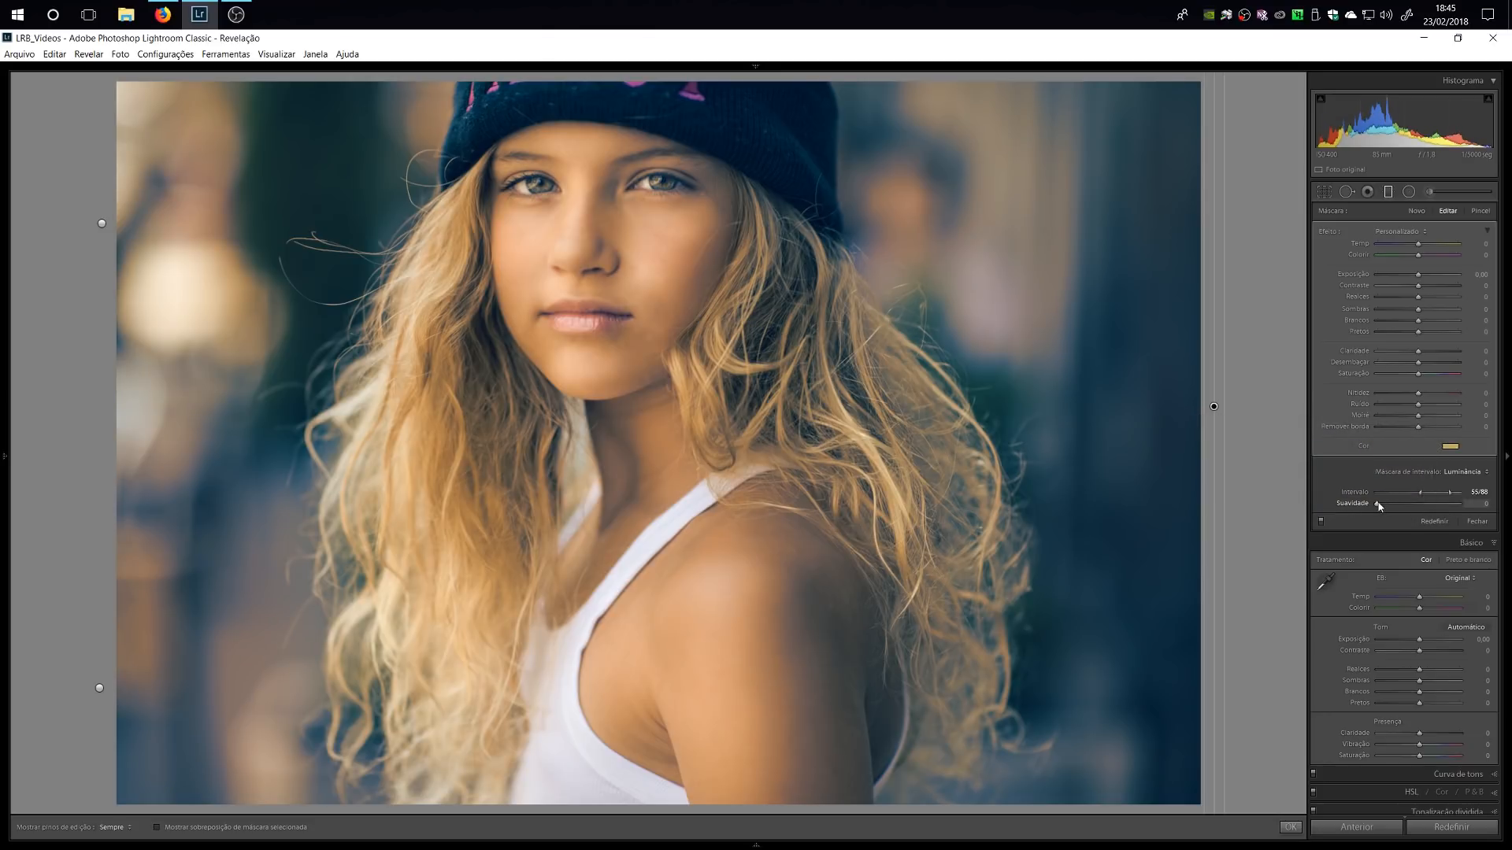
pyautogui.moveTo(1380, 505); pyautogui.dragTo(1407, 512)
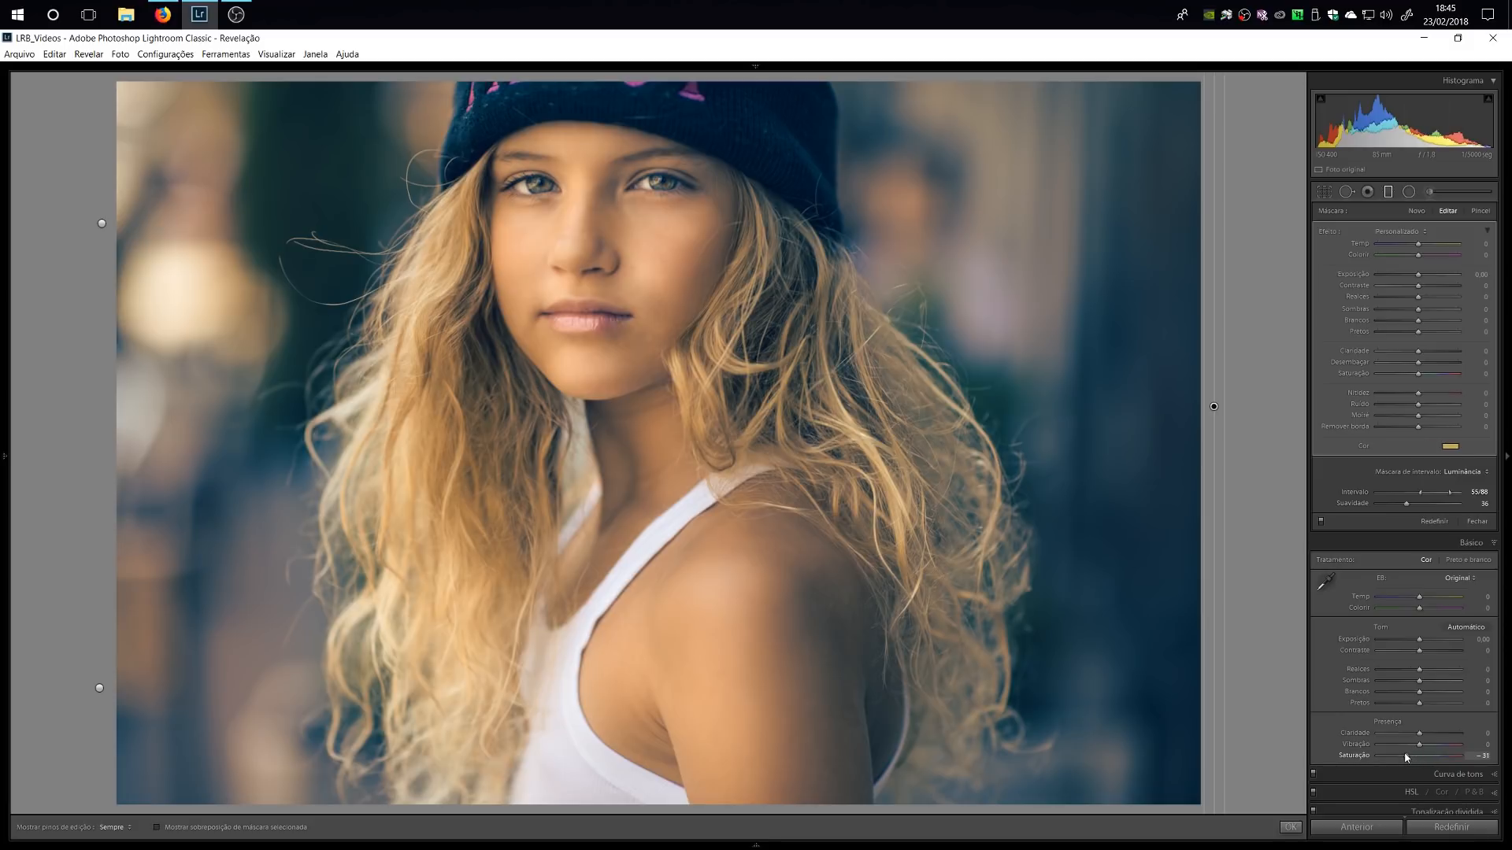
# Set the photo's overall saturation to -22 and vibrance to +14, and compare the image with the graduated filters off and on.
pyautogui.moveTo(1419, 755); pyautogui.dragTo(1425, 745)
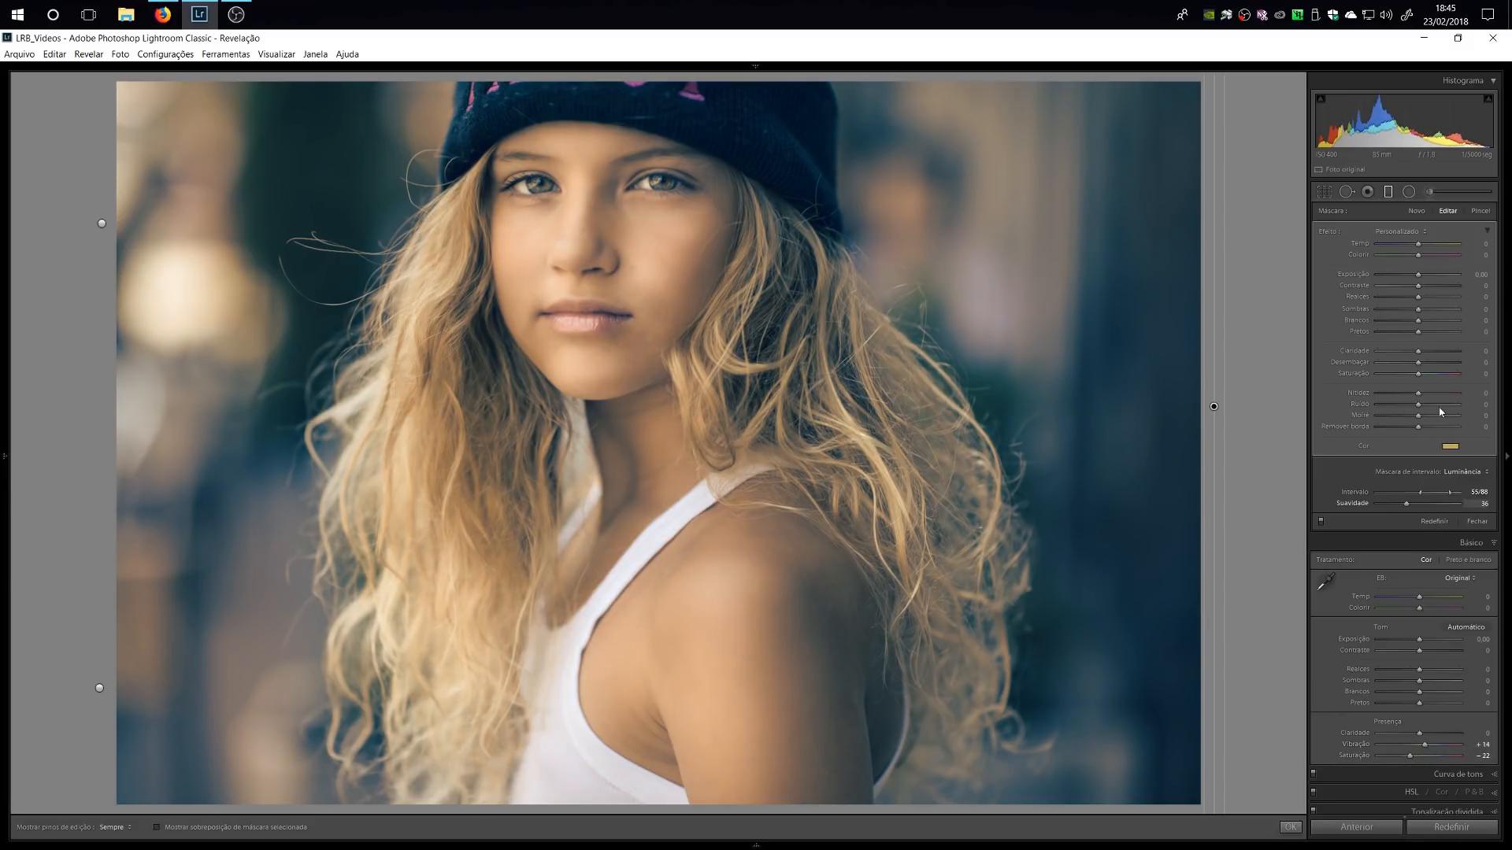
pyautogui.click(1320, 521)
pyautogui.click(1320, 521)
pyautogui.click(1320, 521)
pyautogui.click(1321, 521)
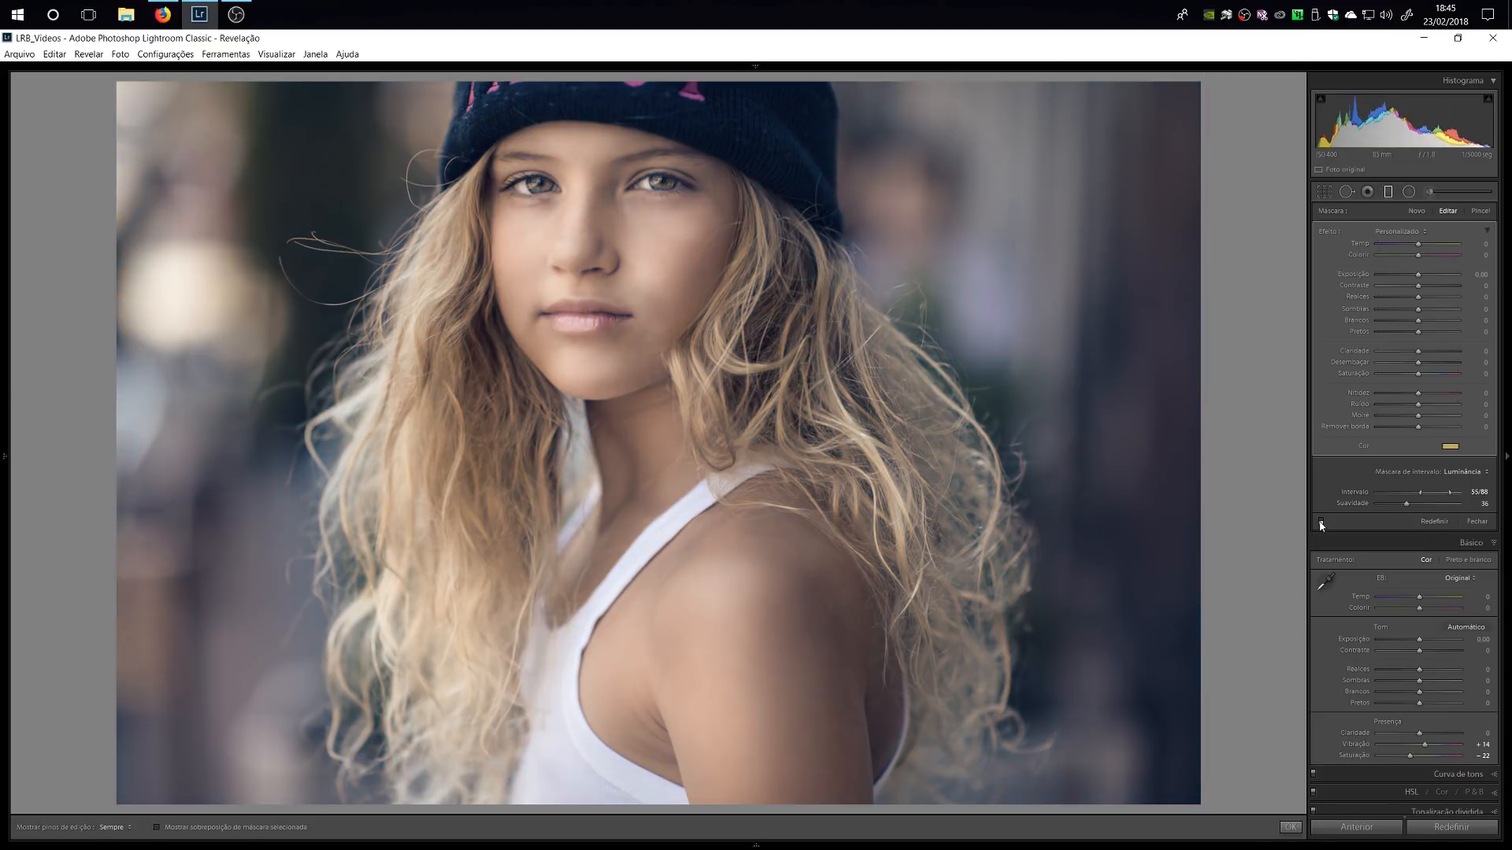
pyautogui.click(1321, 521)
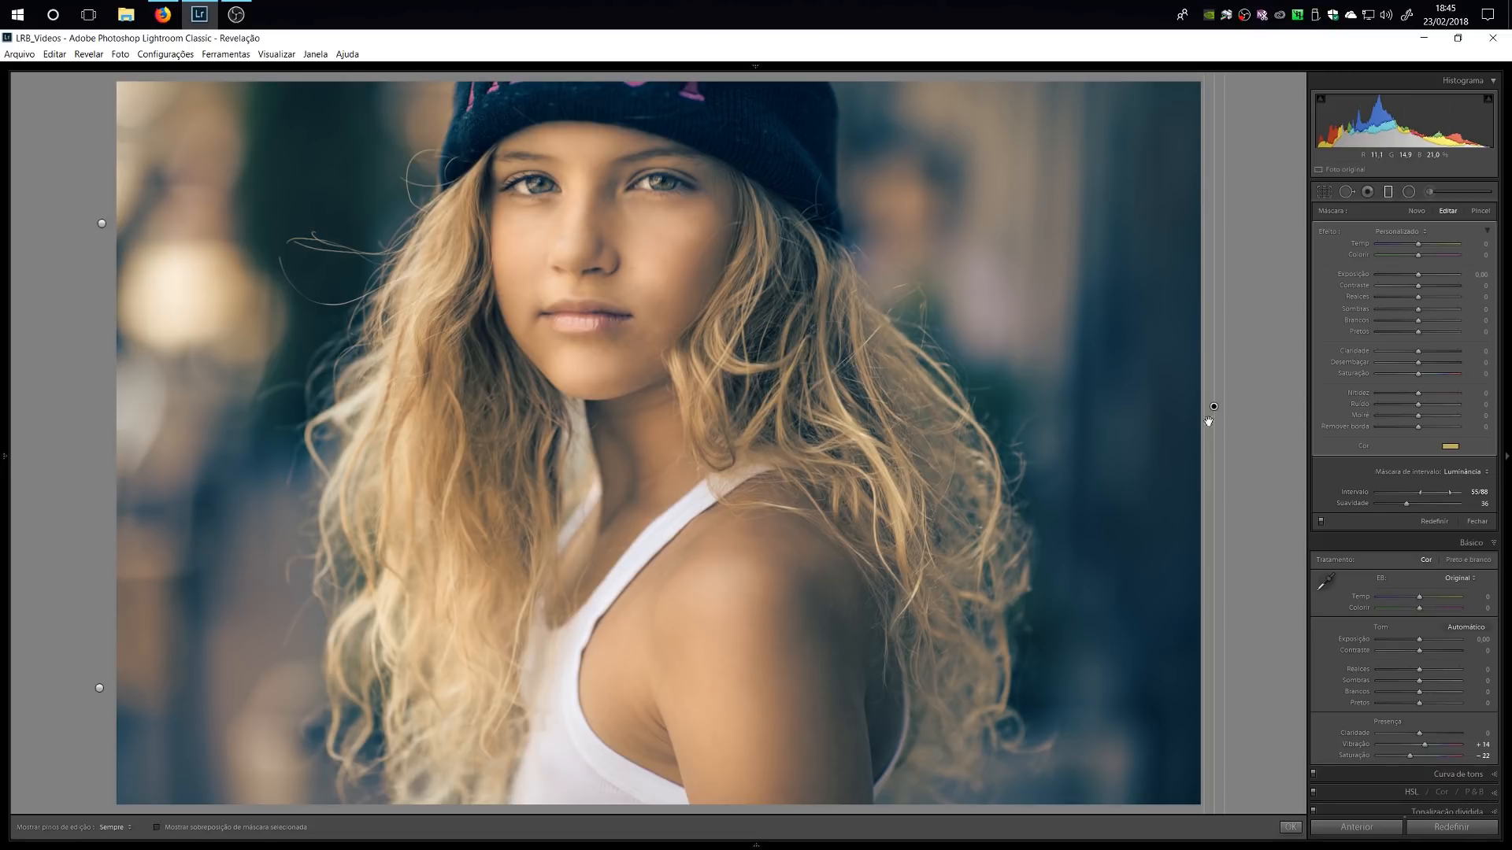
# Examine the highlights and midtones filters in turn, checking which areas each mask covers.
pyautogui.click(97, 222)
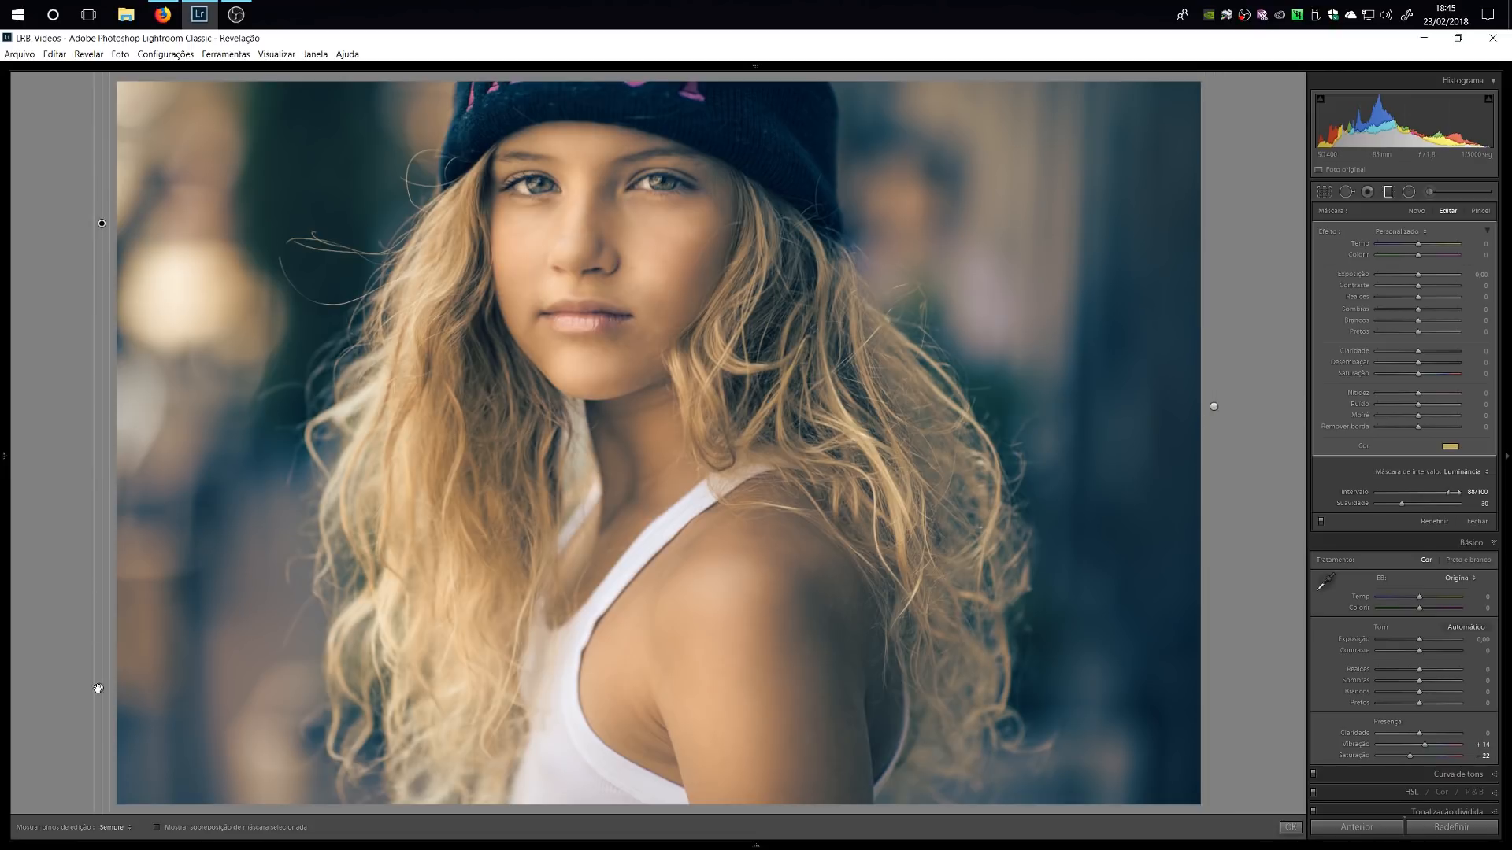
pyautogui.click(1213, 406)
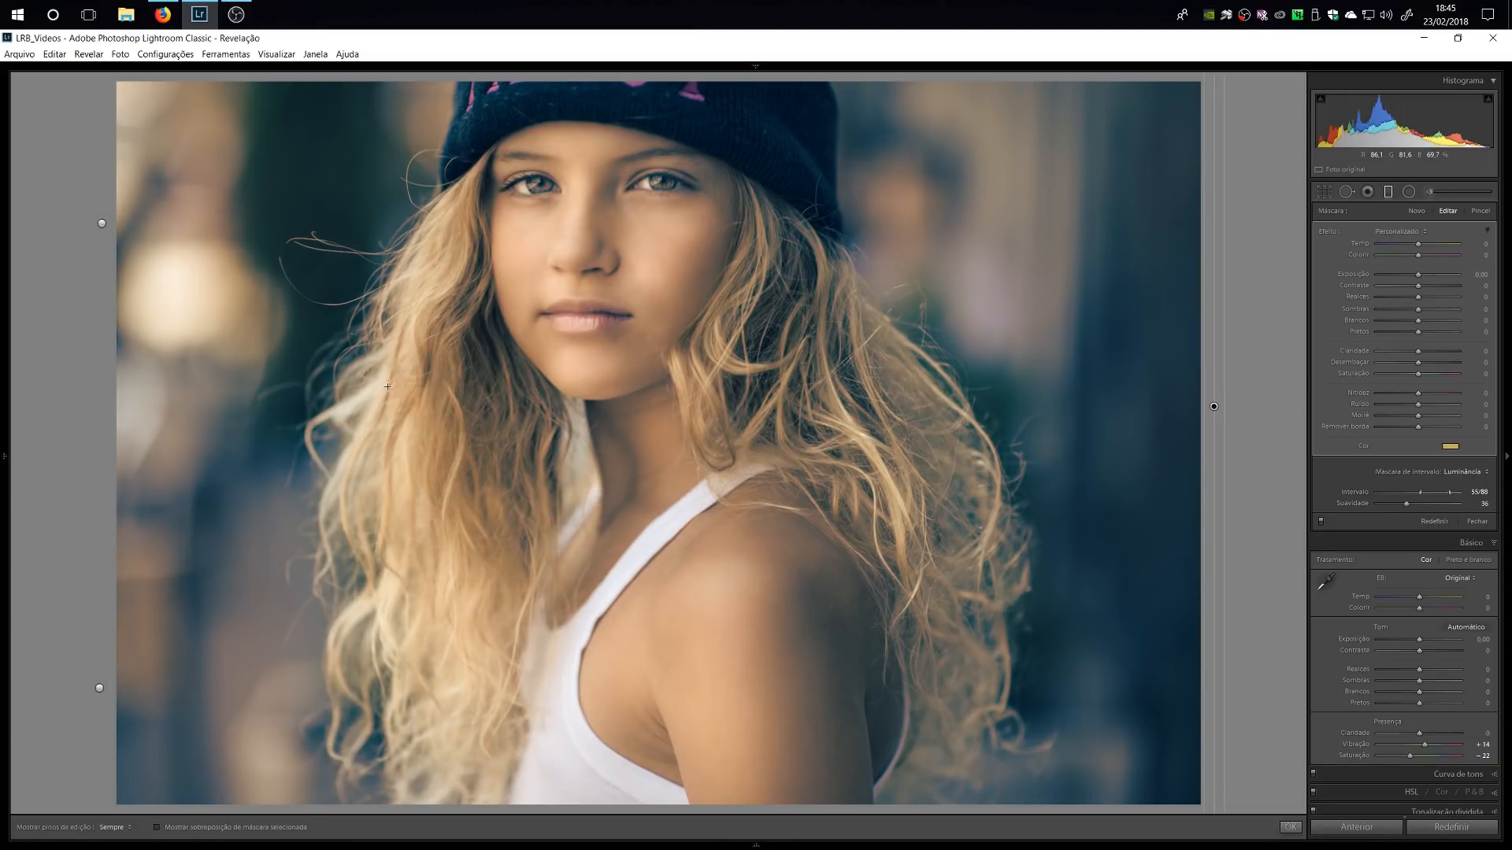
pyautogui.click(102, 223)
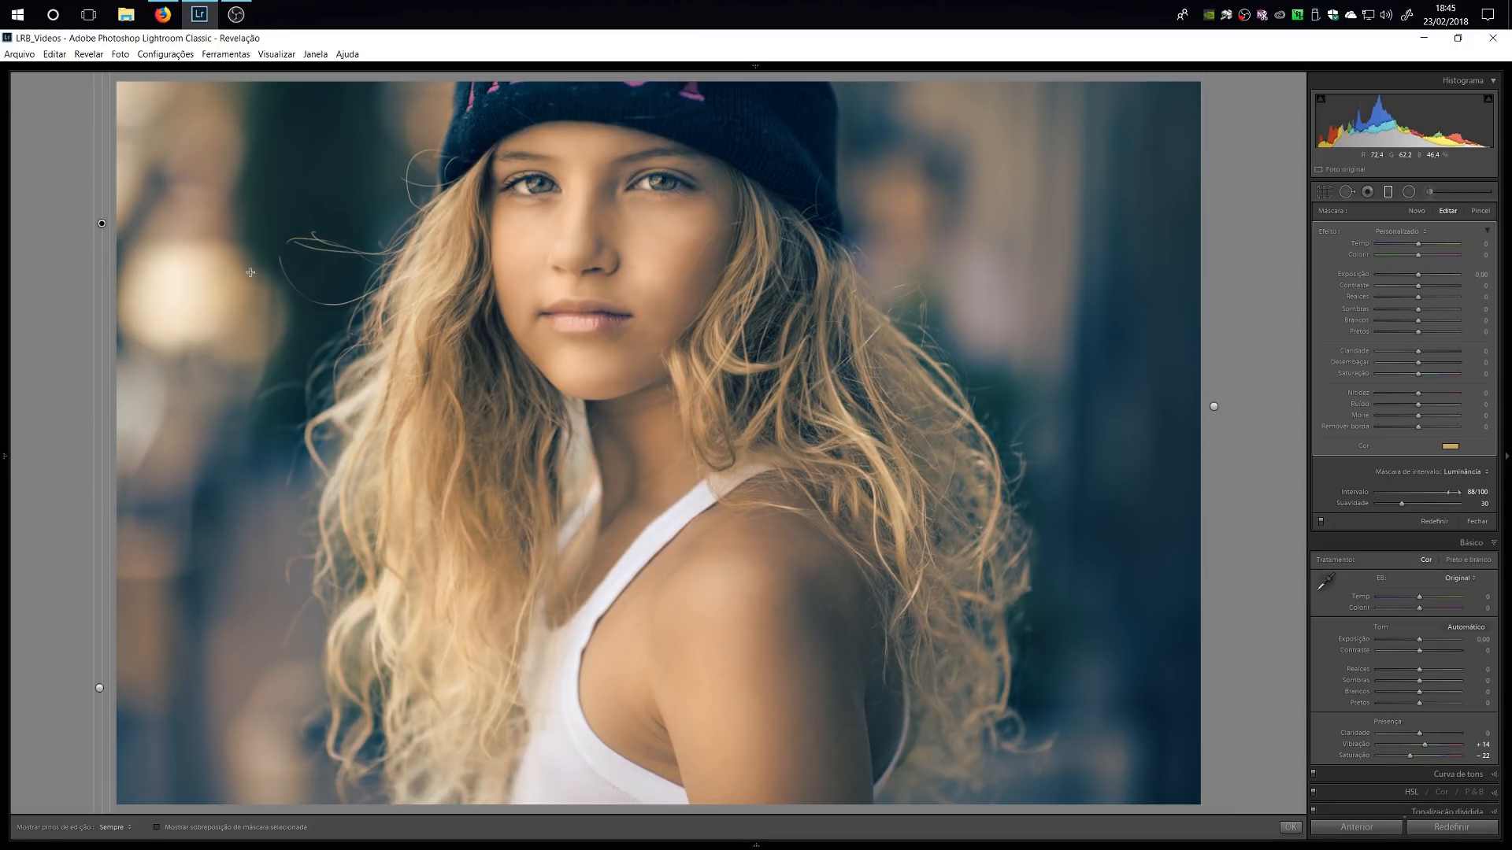
pyautogui.moveTo(102, 223)
pyautogui.click(1214, 405)
pyautogui.moveTo(1215, 408)
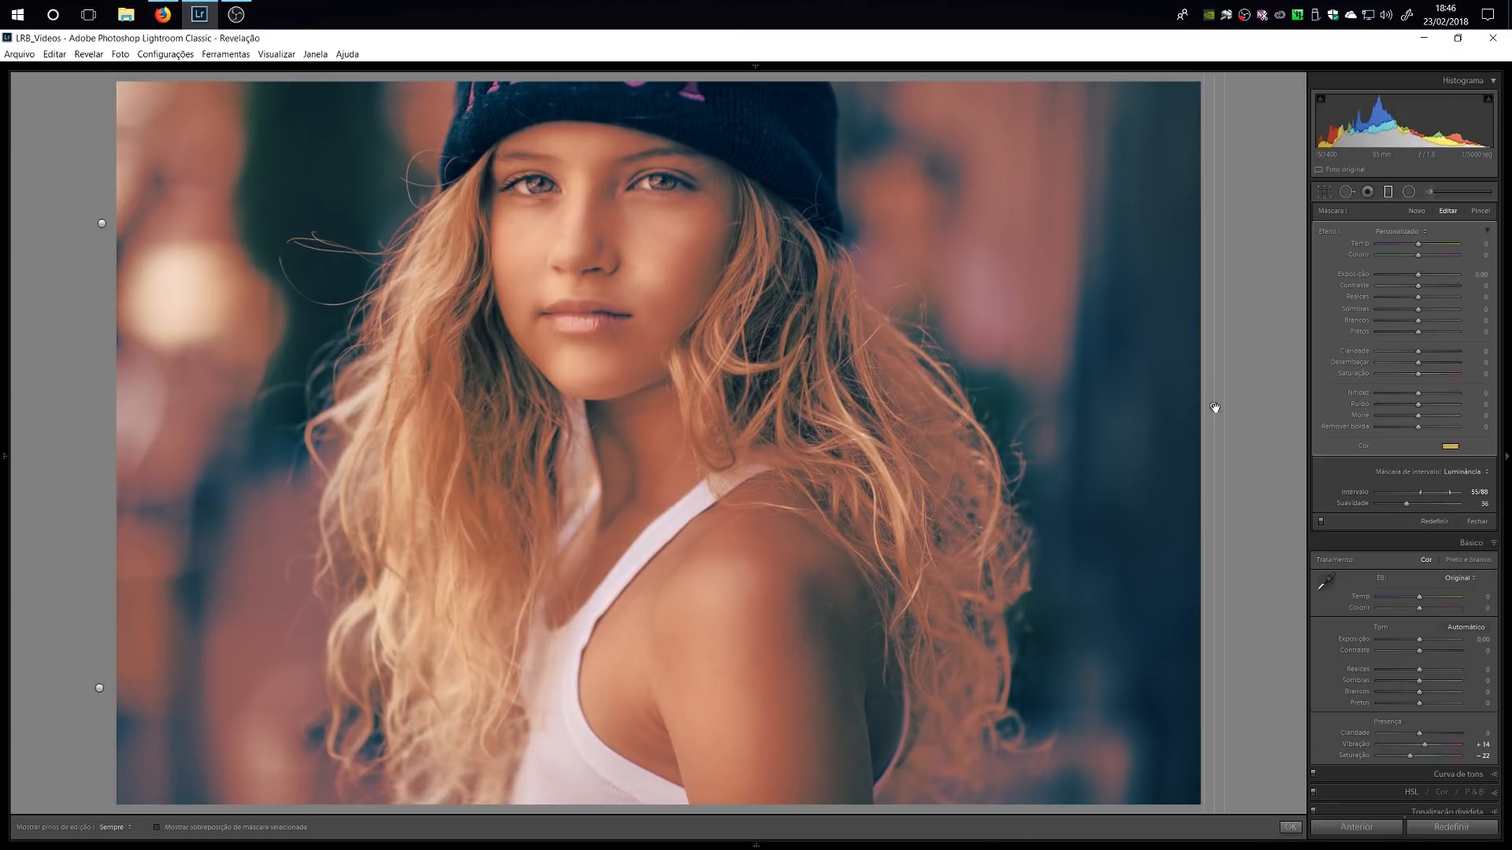
pyautogui.click(1215, 408)
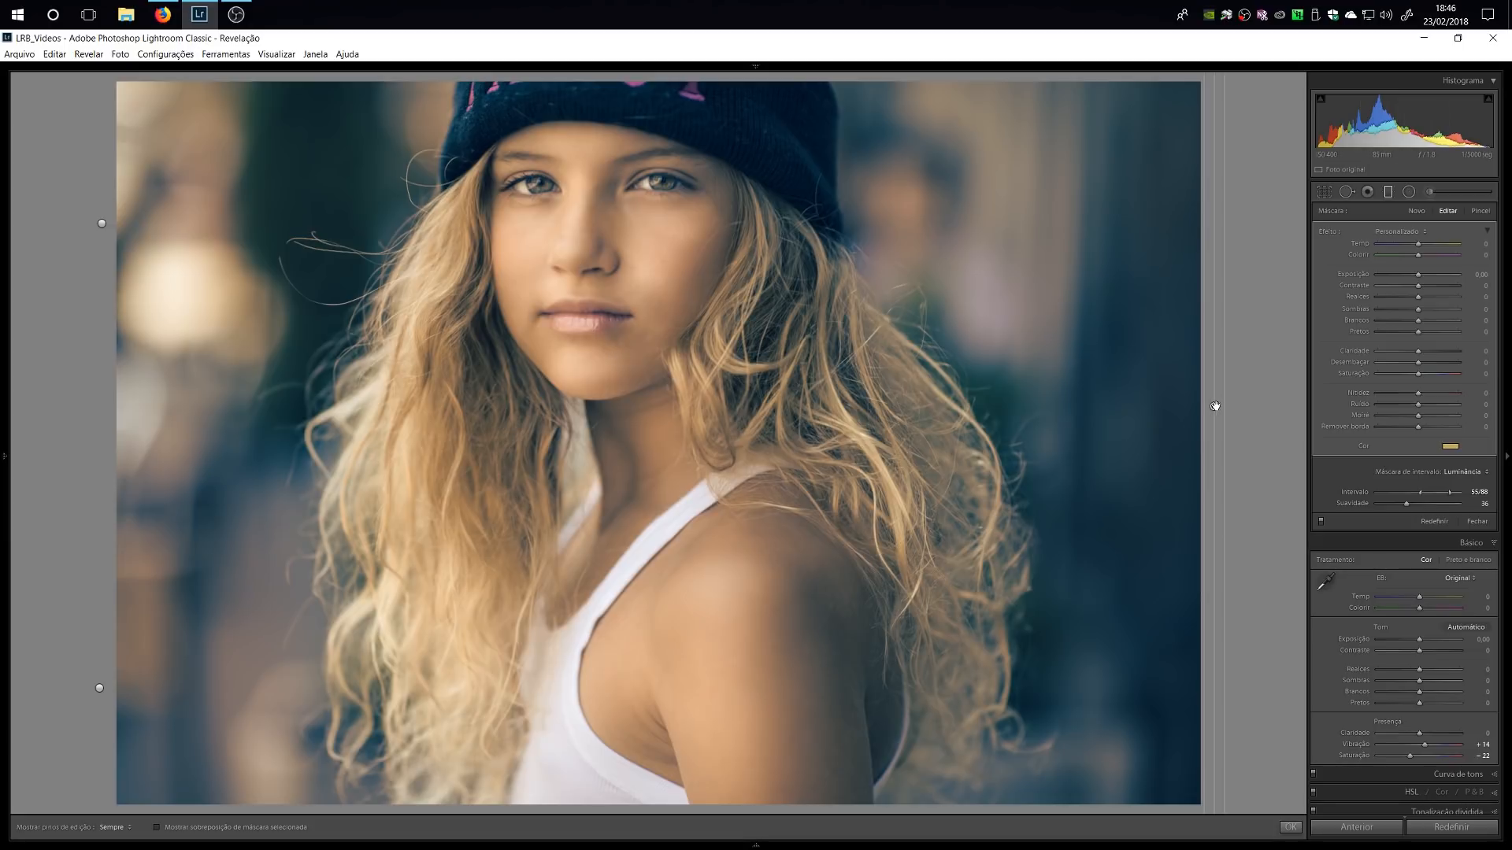
# Erase the midtones filter from the lips with a small erase brush, reducing its size to 1,0, and compare before and after.
pyautogui.click(1480, 211)
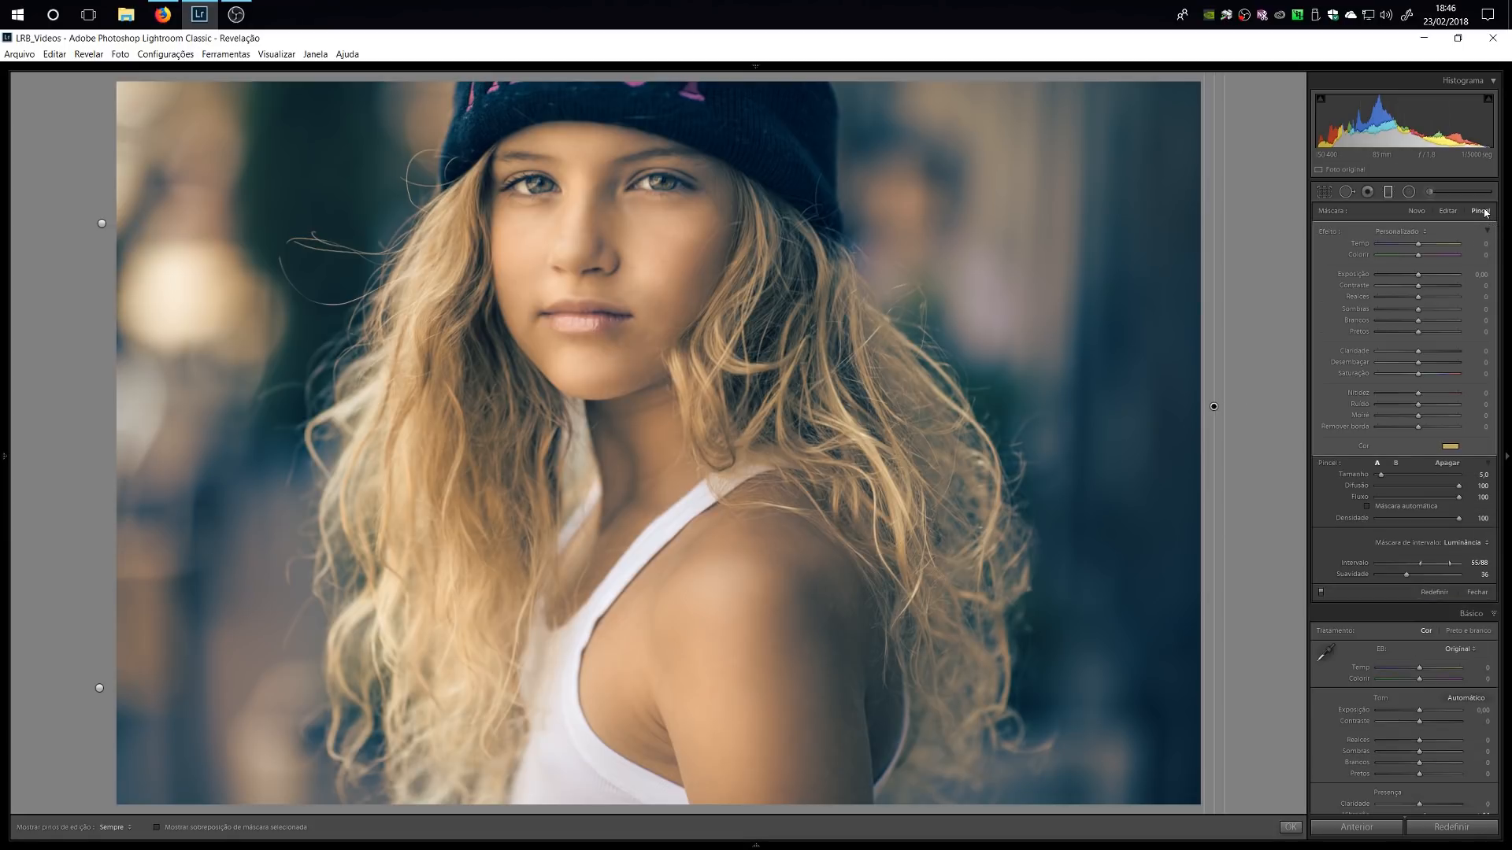
pyautogui.click(1447, 463)
pyautogui.scroll(-7, 679, 422)
pyautogui.press('h')
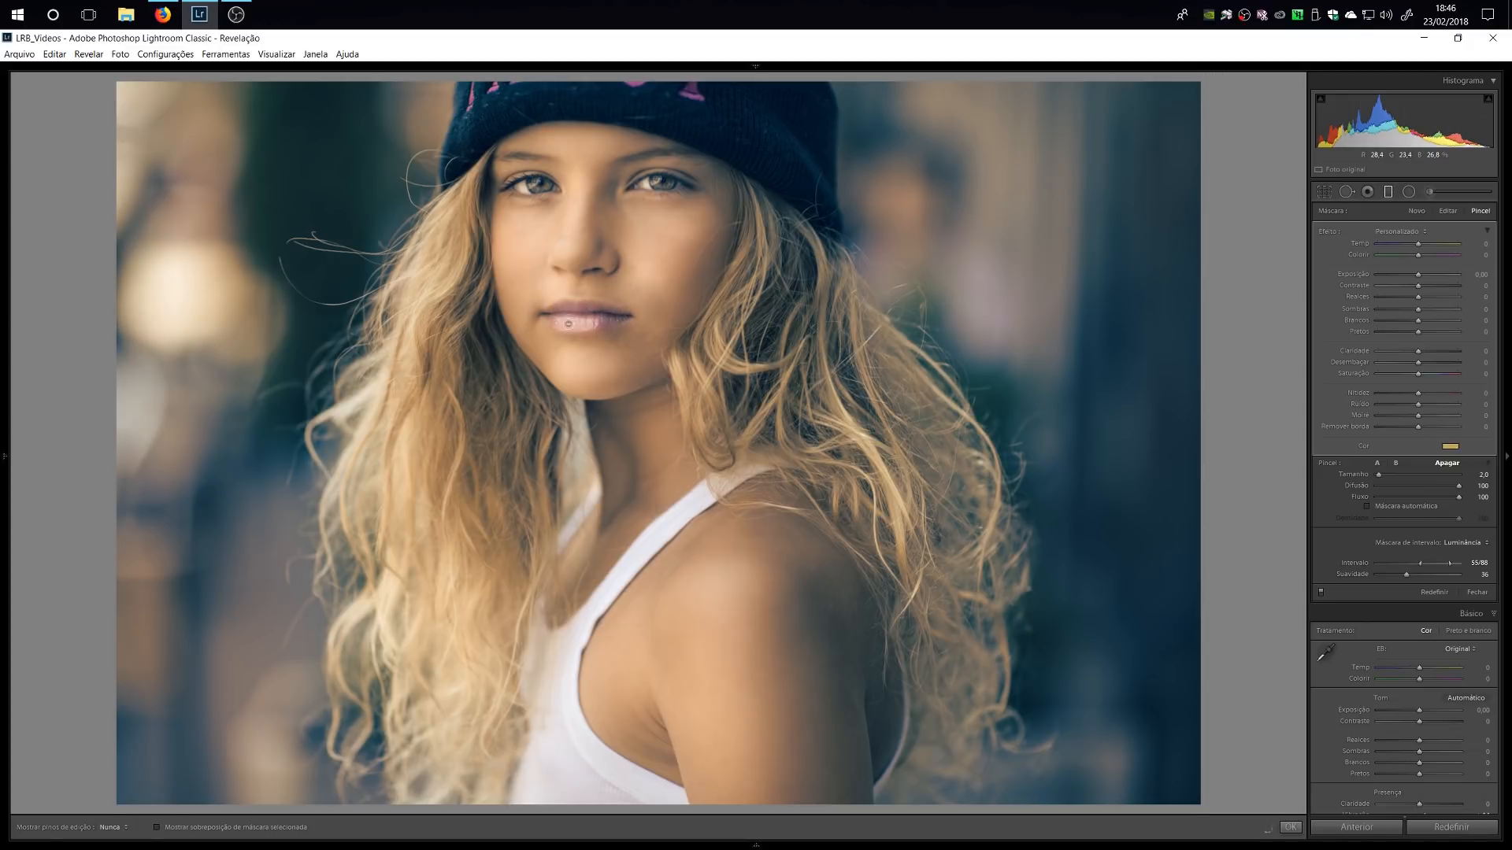
pyautogui.press('[')
pyautogui.press('h')
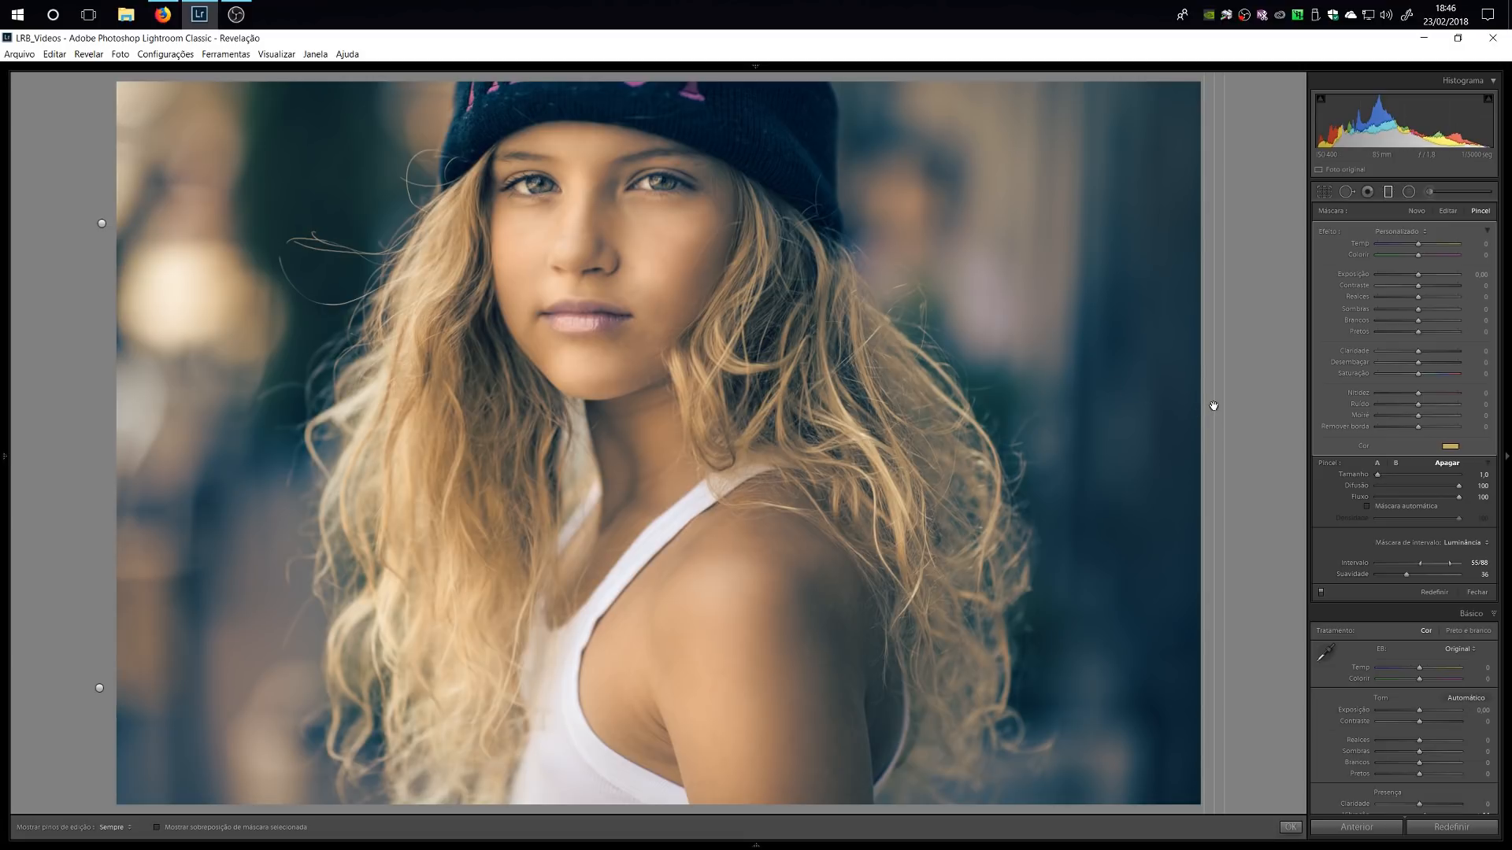
pyautogui.press('\\')
pyautogui.press('\\')
# Recolor the shadows graduated filter from cyan to a soft purple with hue 280 and saturation 28.
pyautogui.click(99, 688)
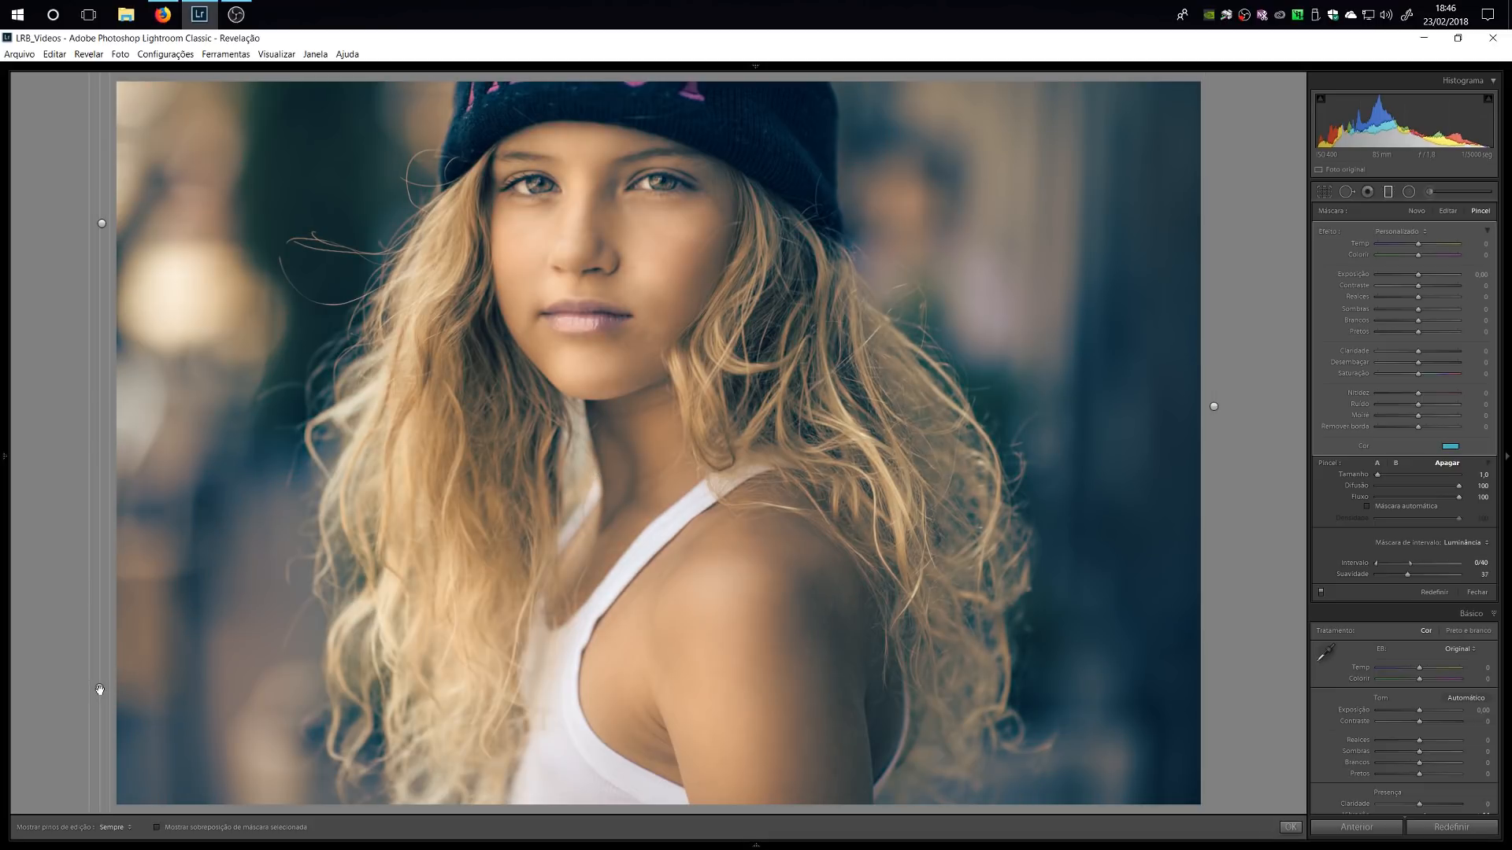
pyautogui.click(1450, 449)
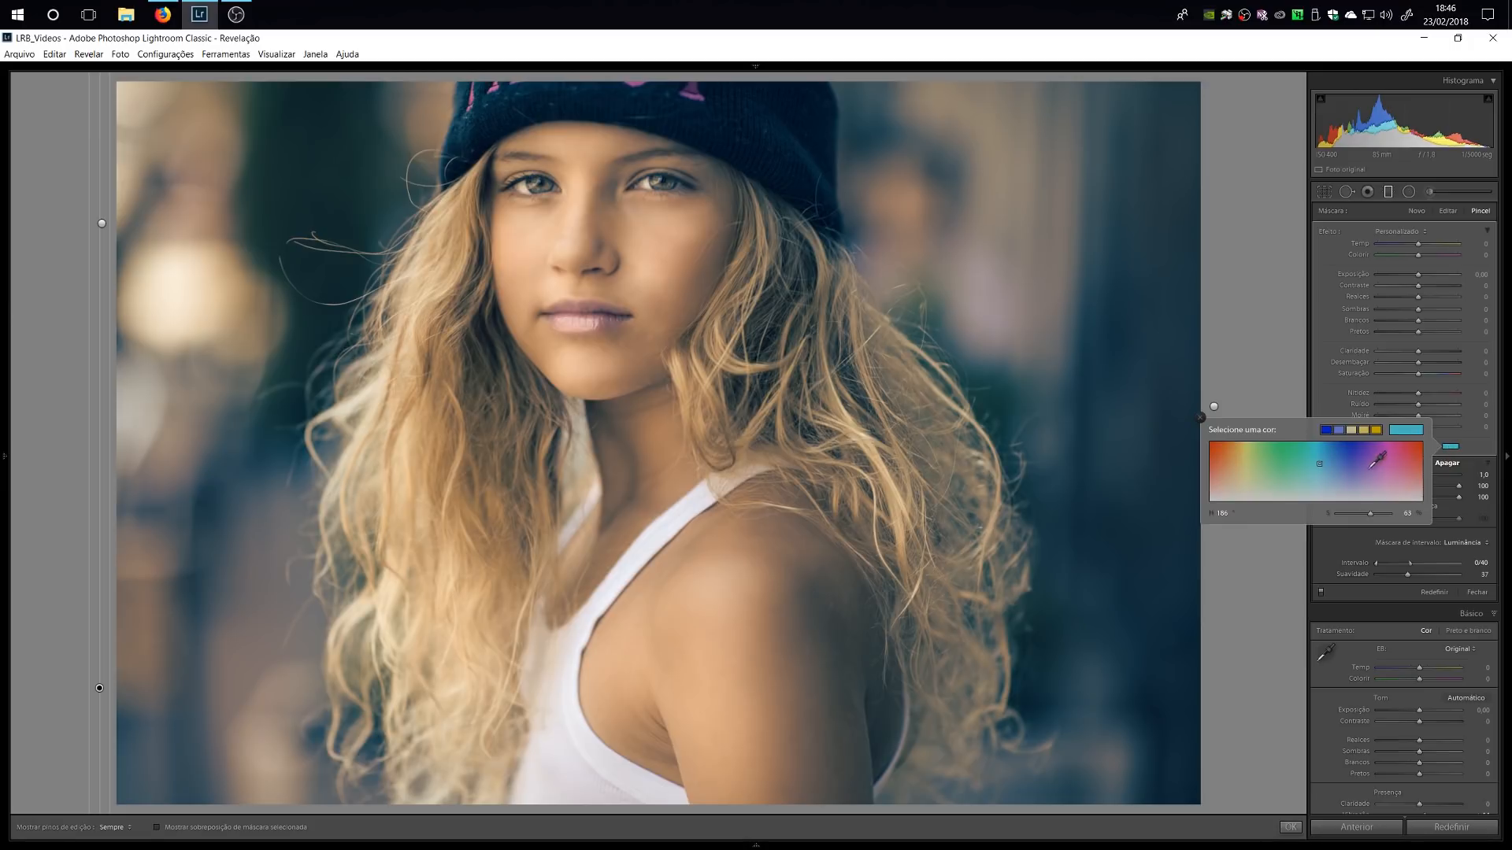
pyautogui.moveTo(1371, 469)
pyautogui.mouseDown()
pyautogui.moveTo(1355, 488)
pyautogui.moveTo(1375, 484)
pyautogui.mouseUp()
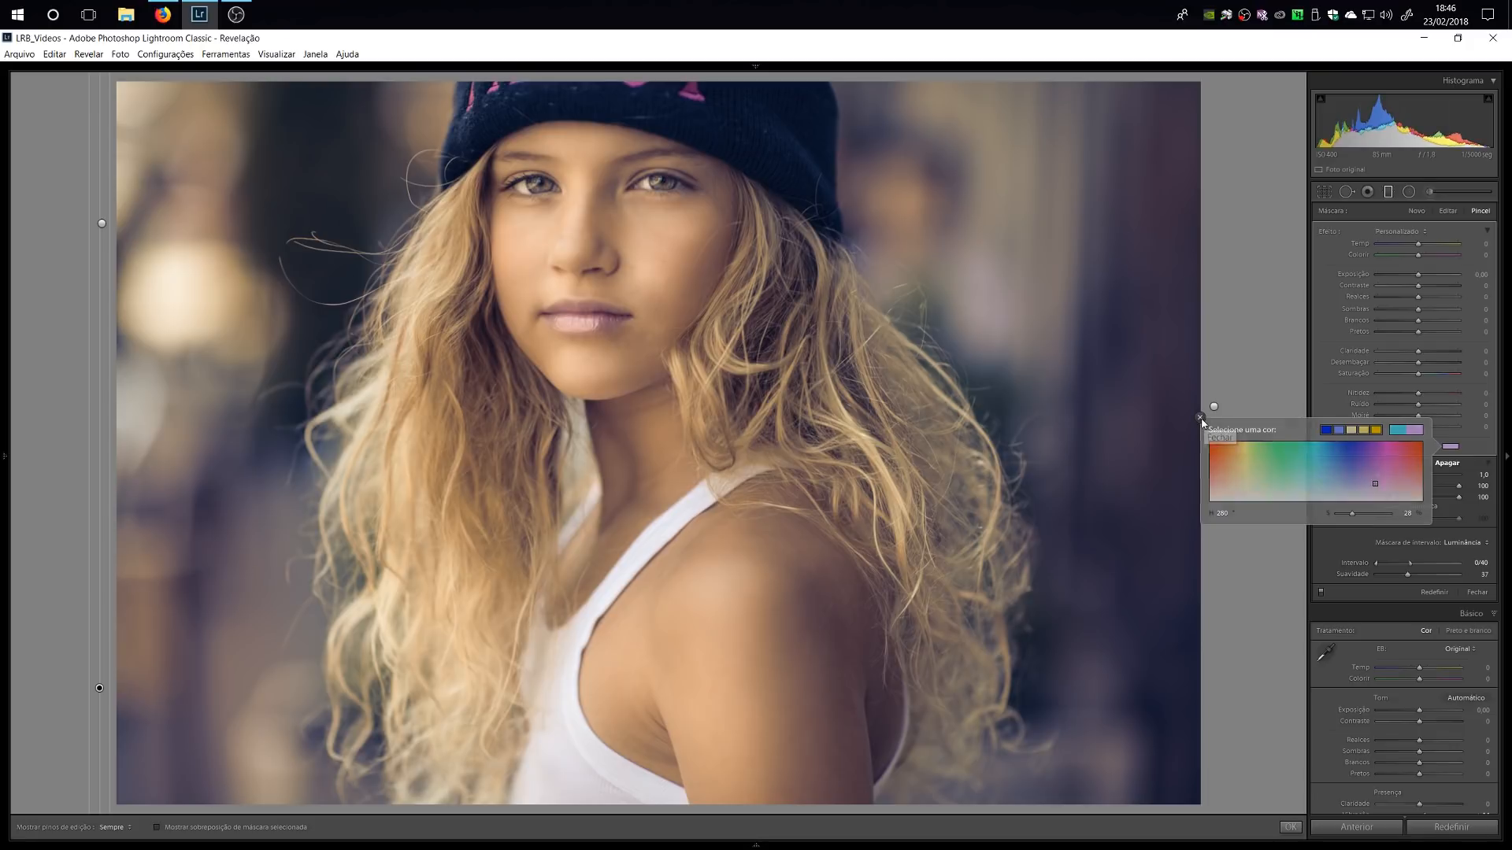
pyautogui.click(1201, 418)
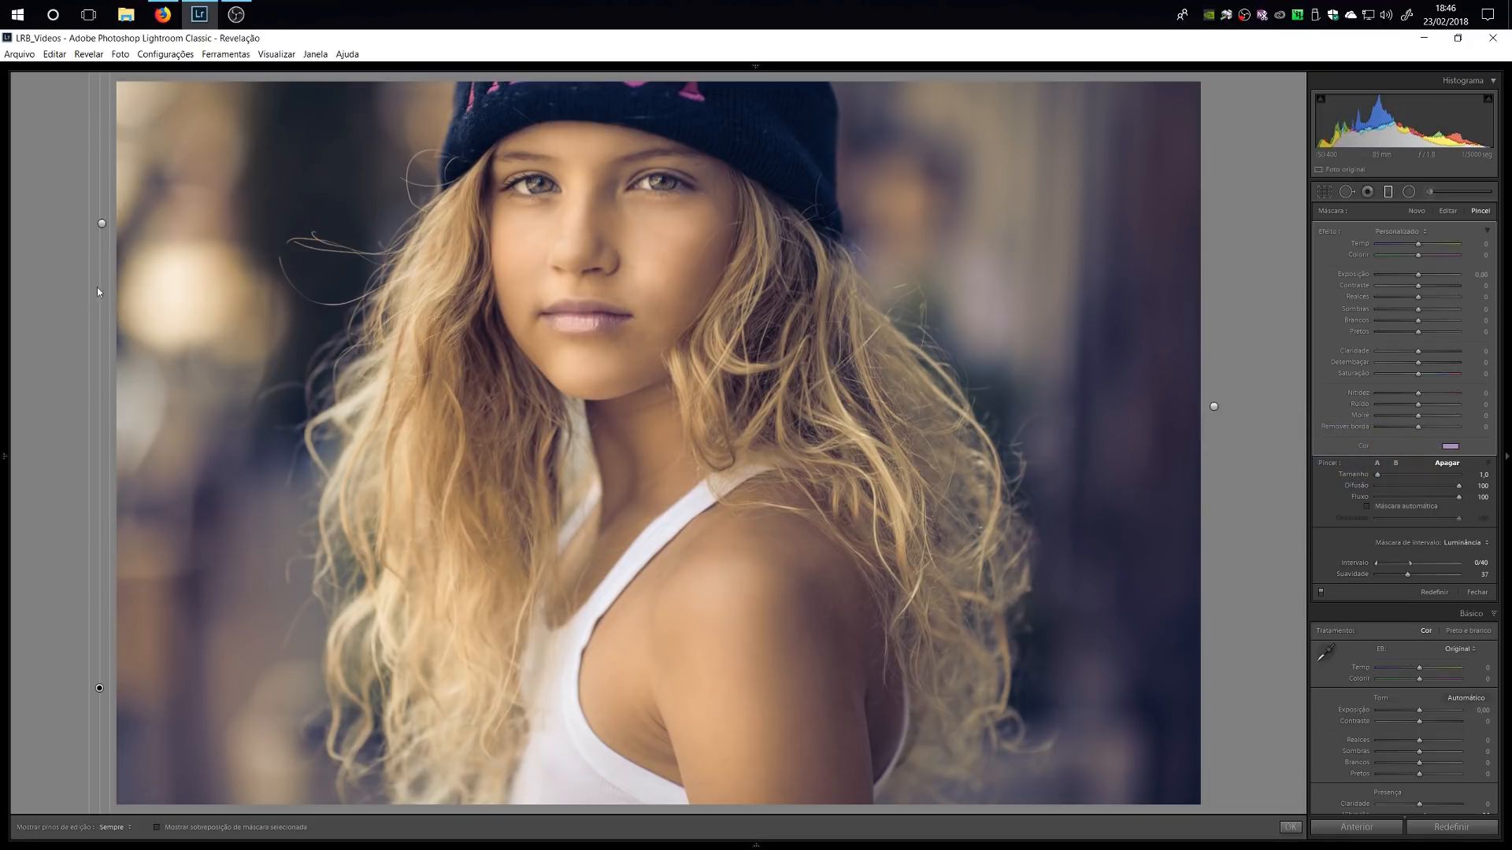
# Recolor the highlights graduated filter from yellow to a cyan tint.
pyautogui.click(102, 223)
pyautogui.click(1451, 447)
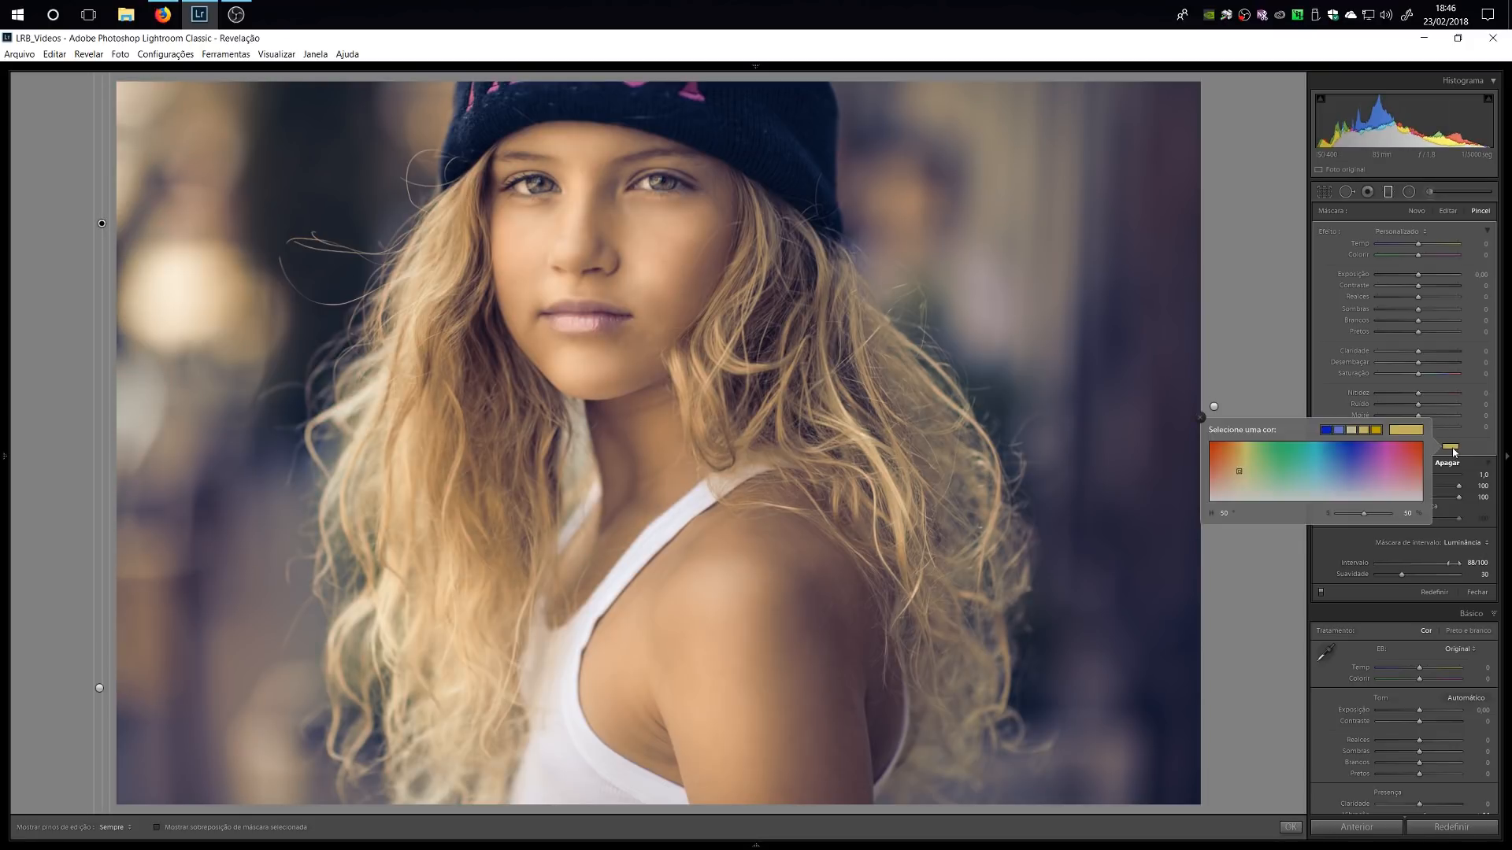
pyautogui.click(1315, 455)
pyautogui.moveTo(1314, 455); pyautogui.dragTo(1316, 466)
pyautogui.click(1199, 418)
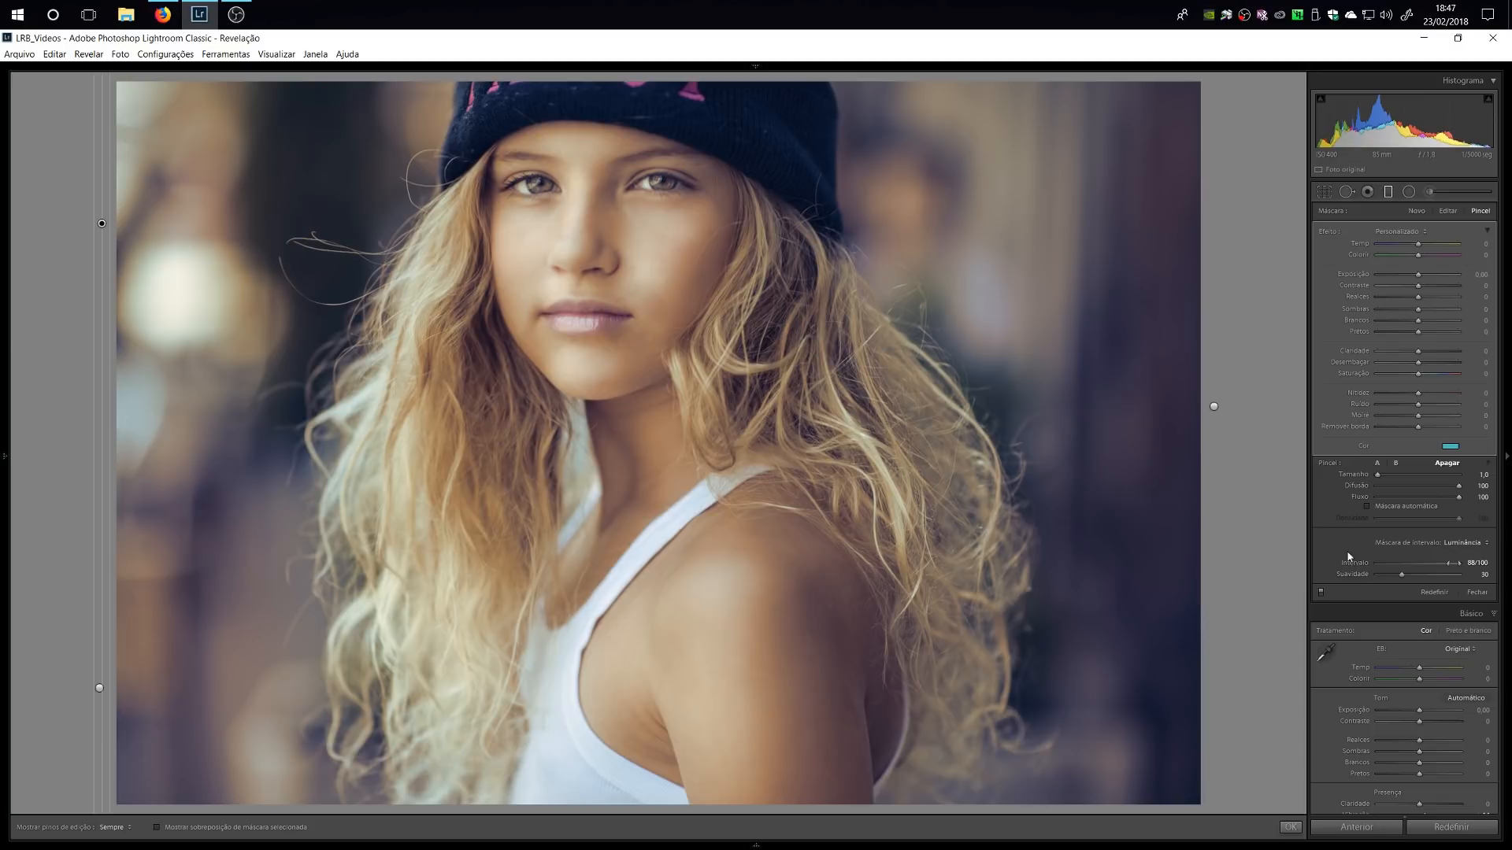
# Compare the portrait with the graduated filters off and on, and view the before and after versions side by side.
pyautogui.click(1320, 592)
pyautogui.click(1320, 592)
pyautogui.click(1435, 192)
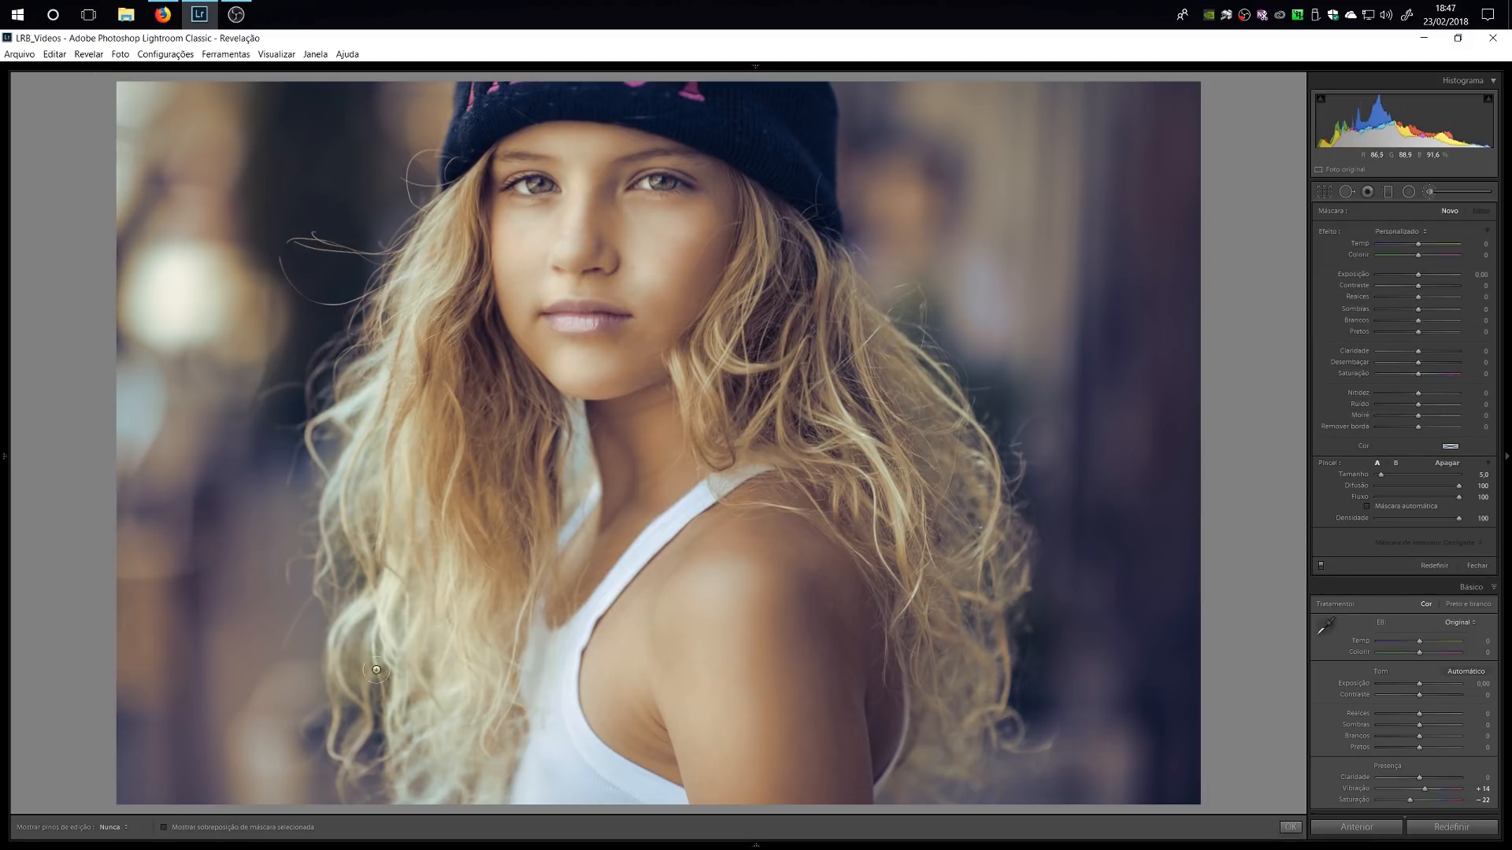
pyautogui.click(1455, 192)
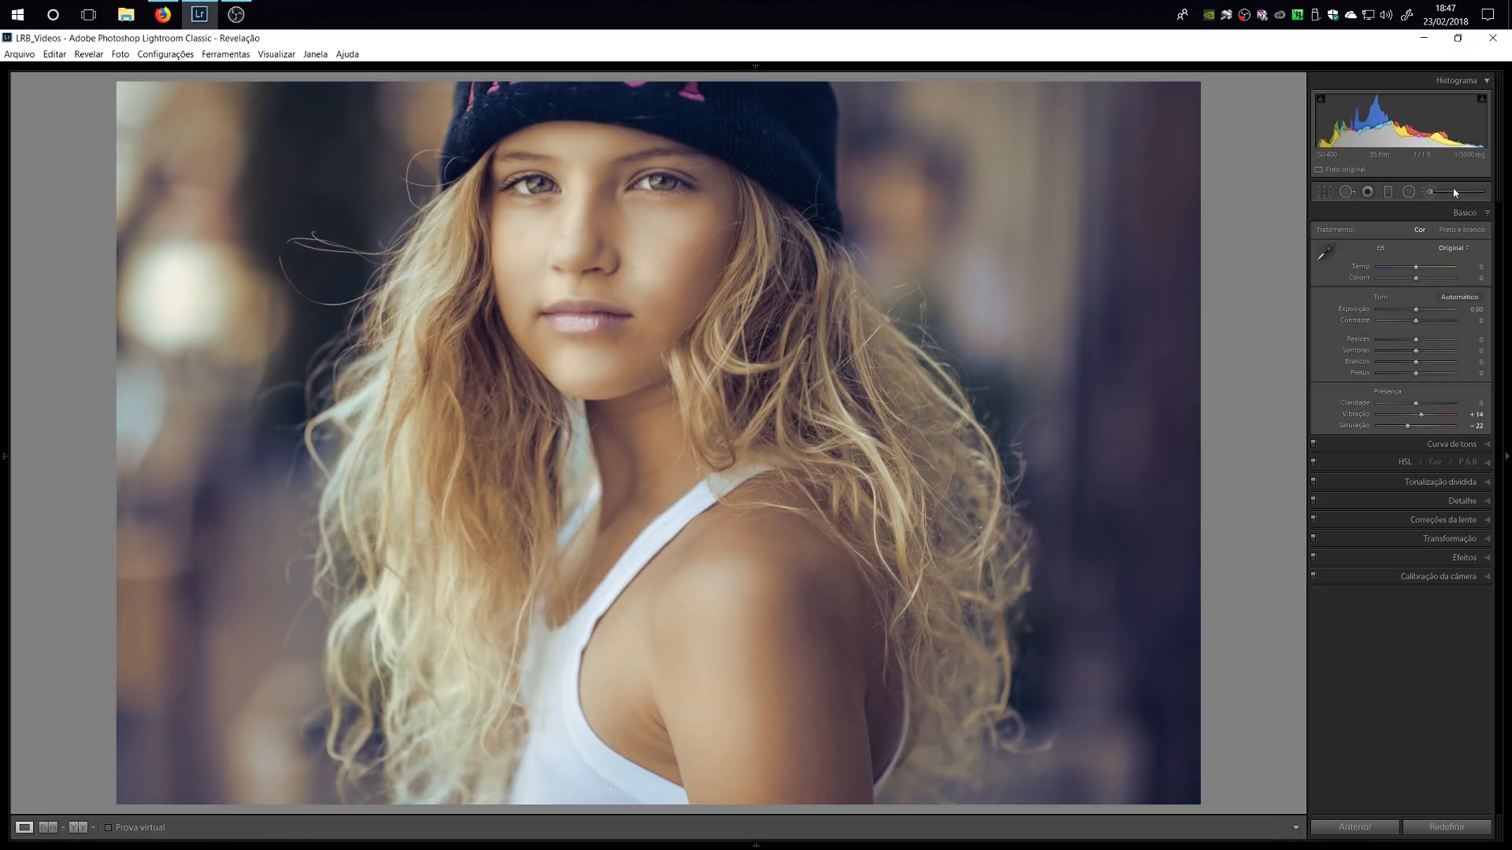
pyautogui.click(79, 827)
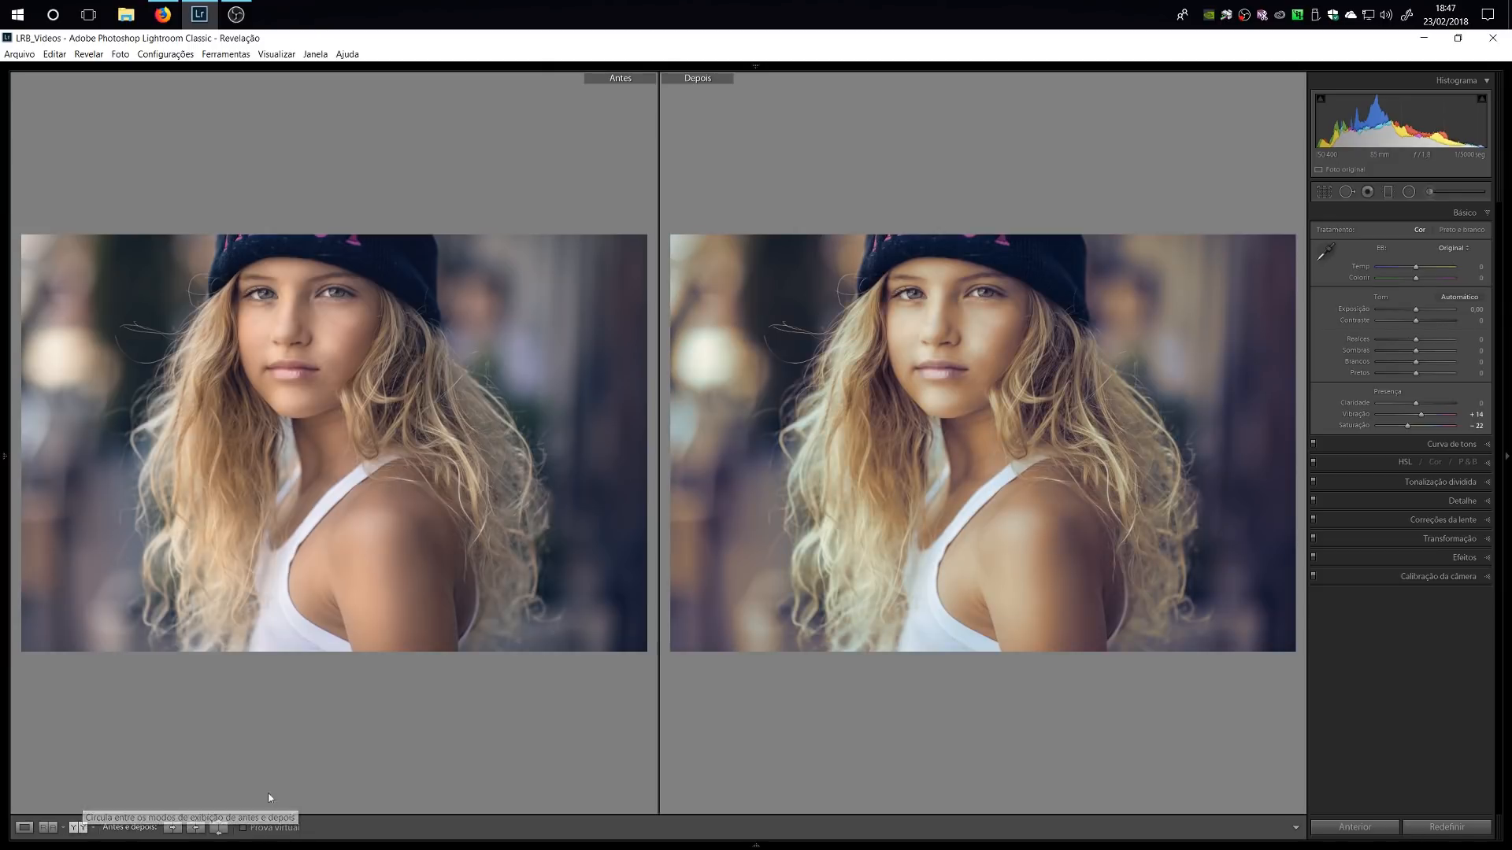